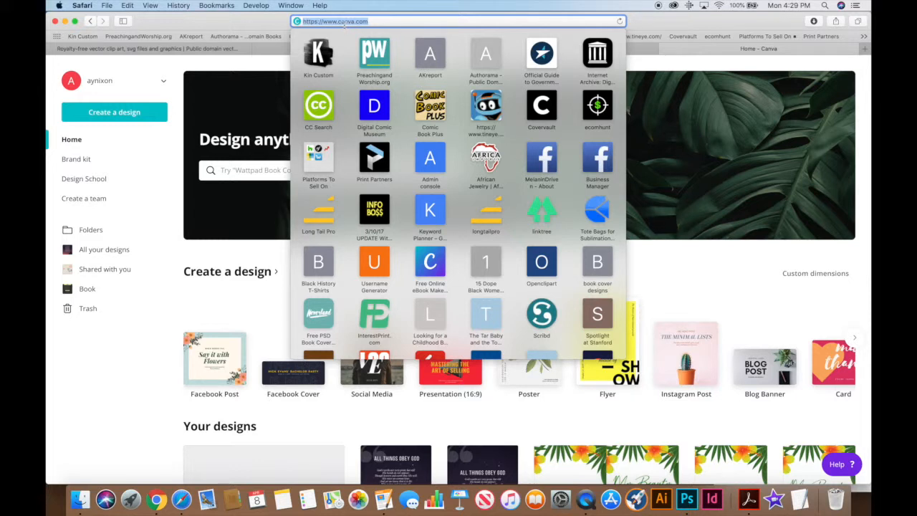
Create a new blank design with custom dimensions of 12.46 in wide by 9.25 in high.
{"action": "left_click", "coordinate": [377, 21]}
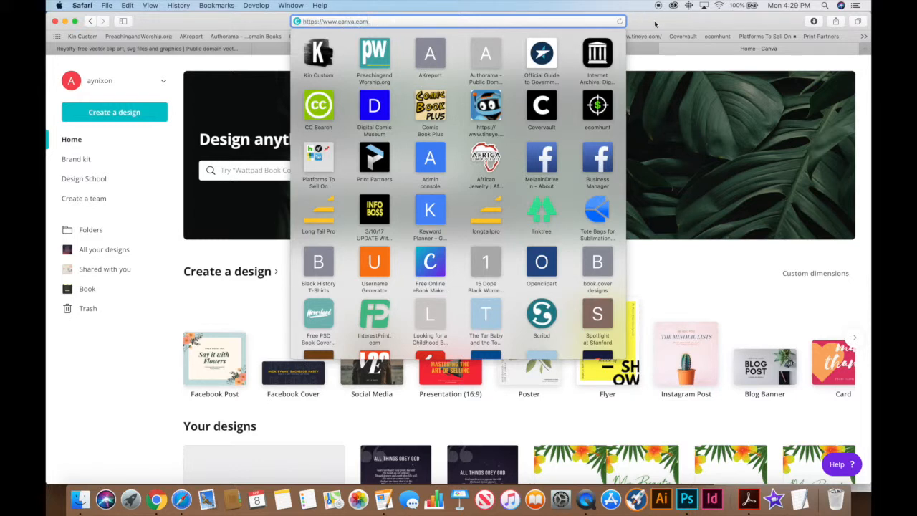
{"action": "left_click", "coordinate": [721, 276]}
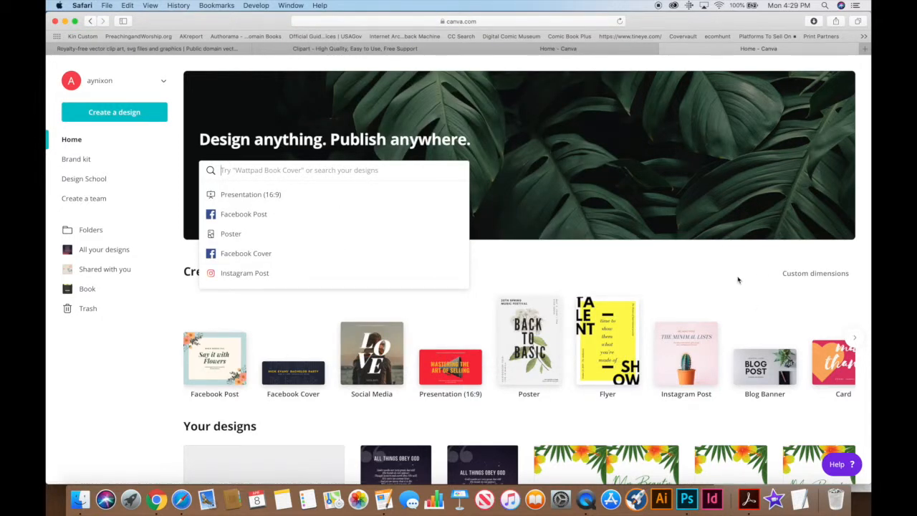
{"action": "left_click", "coordinate": [810, 275]}
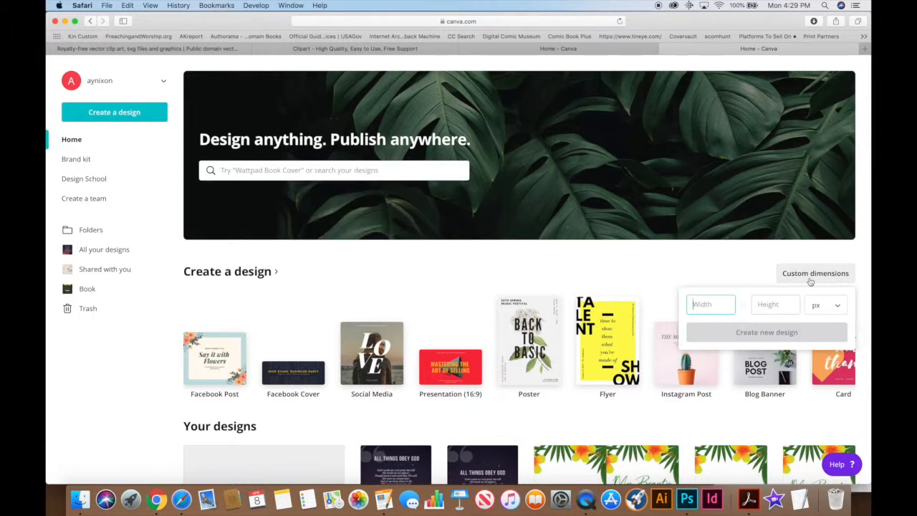
{"action": "left_click_drag", "start_coordinate": [752, 28], "coordinate": [628, 28]}
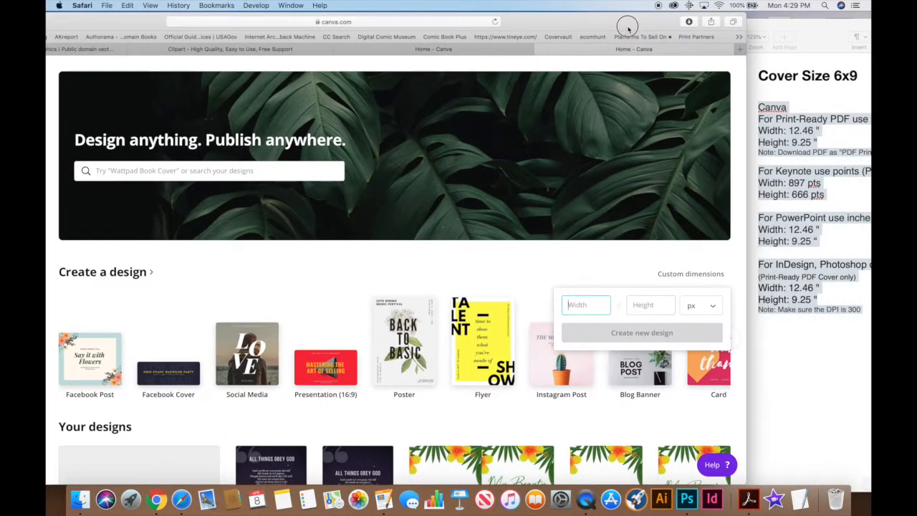
{"action": "type", "text": "12.46"}
{"action": "left_click", "coordinate": [648, 305]}
{"action": "type", "text": "9.25"}
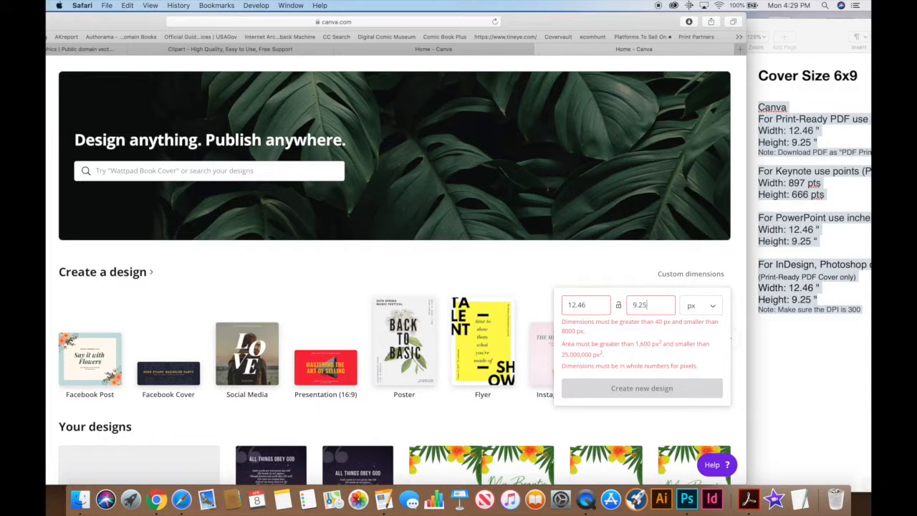
{"action": "left_click", "coordinate": [711, 306]}
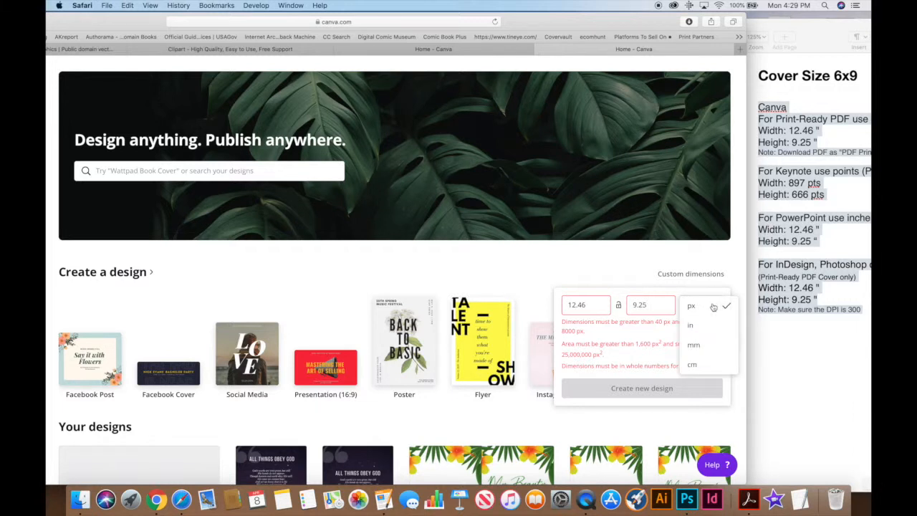
{"action": "left_click", "coordinate": [706, 329]}
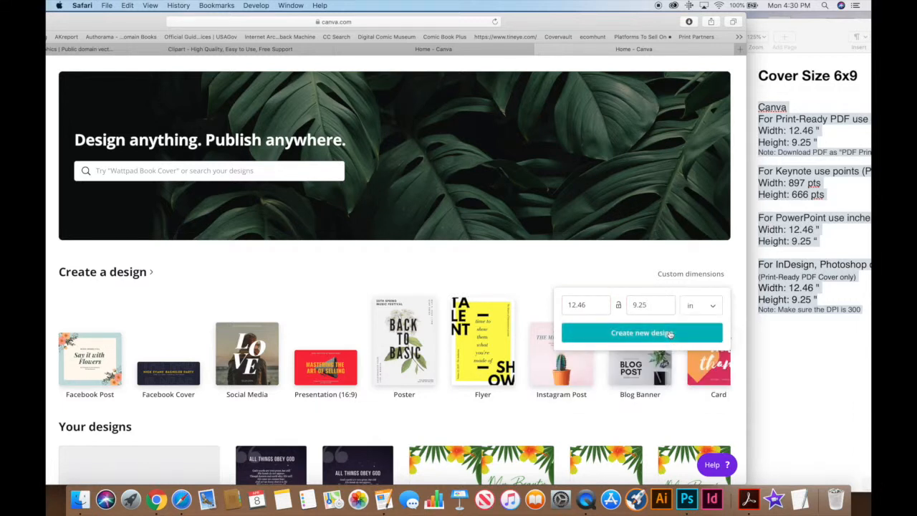
{"action": "left_click", "coordinate": [694, 333]}
{"action": "left_click_drag", "start_coordinate": [551, 24], "coordinate": [672, 27]}
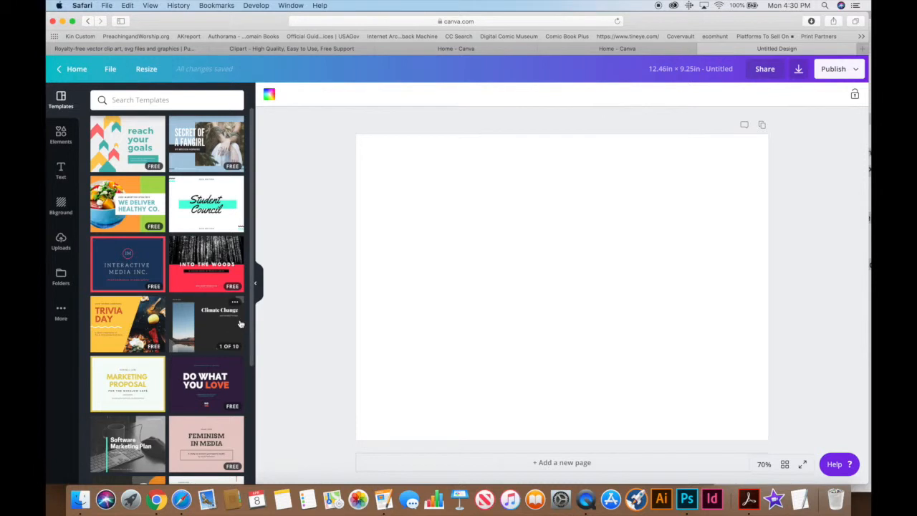
Upload the cover template image cover_pages91_6x9_color.png from the Interior and Cover folder on the Desktop.
{"action": "left_click", "coordinate": [61, 242]}
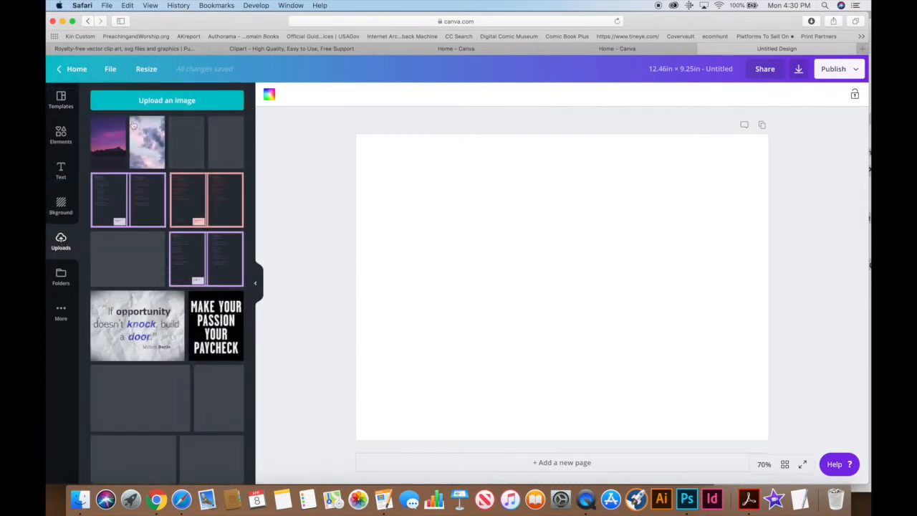
{"action": "left_click", "coordinate": [137, 101]}
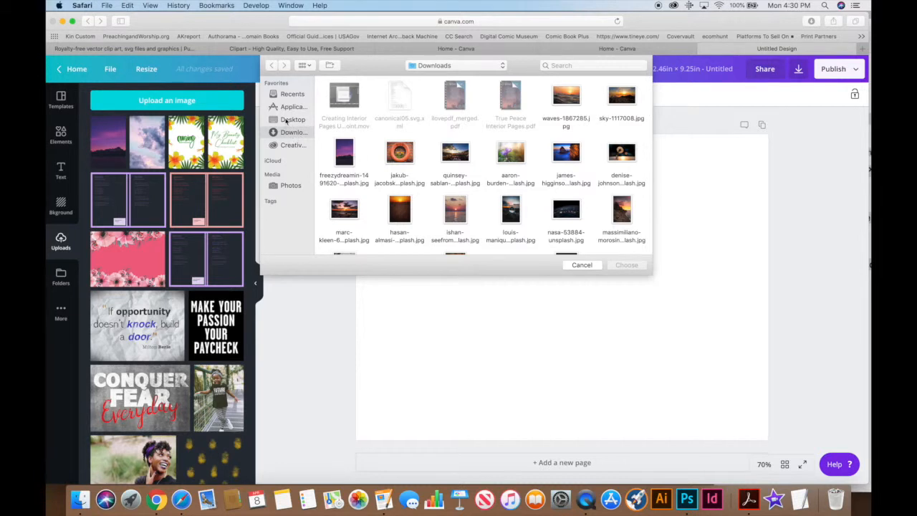
{"action": "left_click", "coordinate": [290, 120]}
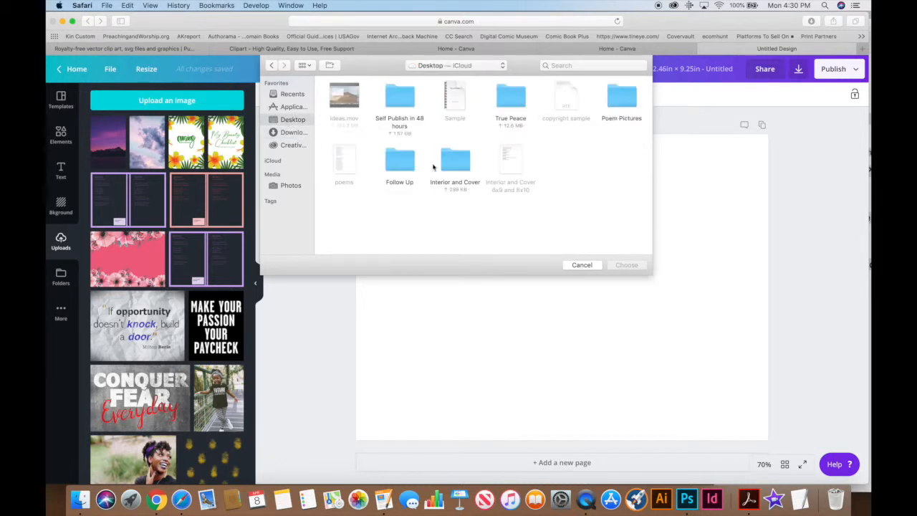
{"action": "double_click", "coordinate": [459, 166]}
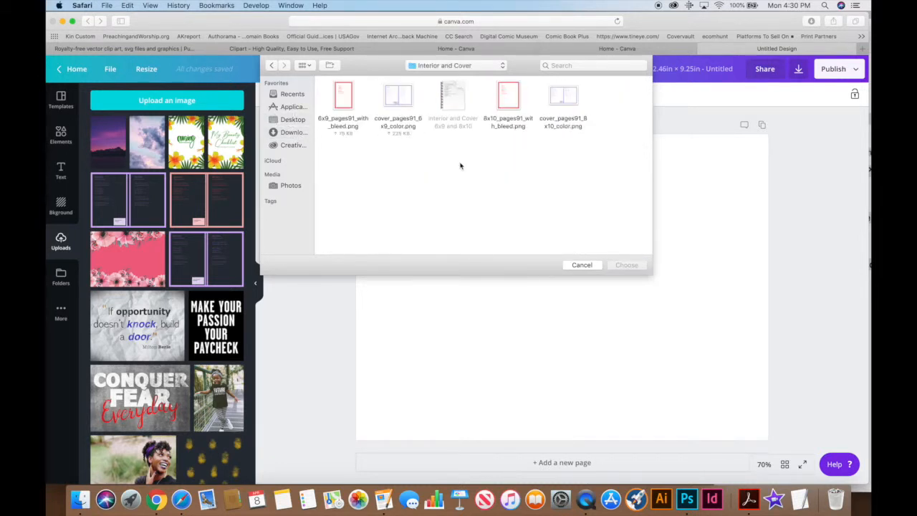
{"action": "left_click", "coordinate": [401, 101]}
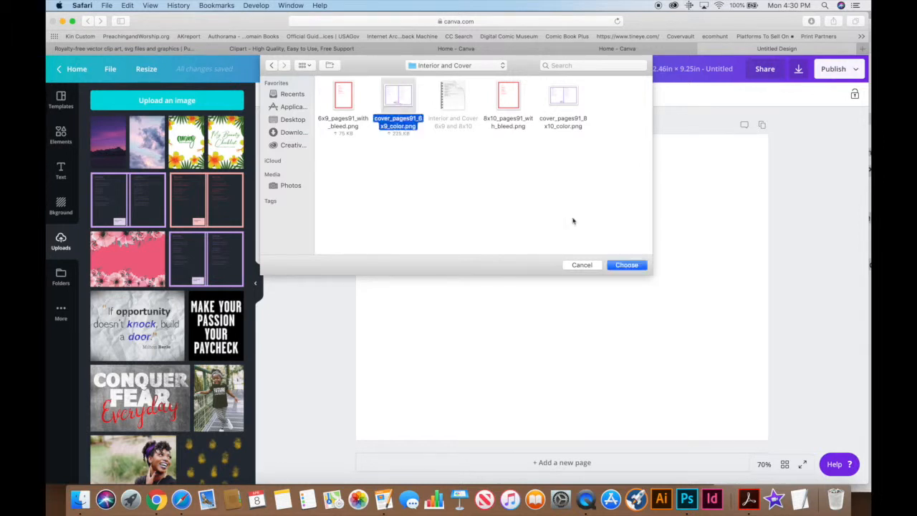
{"action": "left_click", "coordinate": [628, 265]}
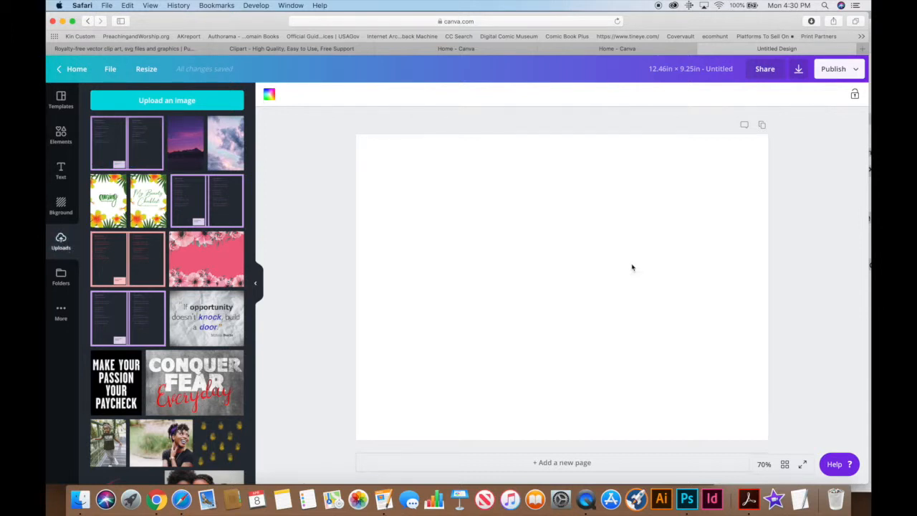
Place the uploaded cover template on the page and stretch its four sides to the page edges.
{"action": "left_click", "coordinate": [136, 152]}
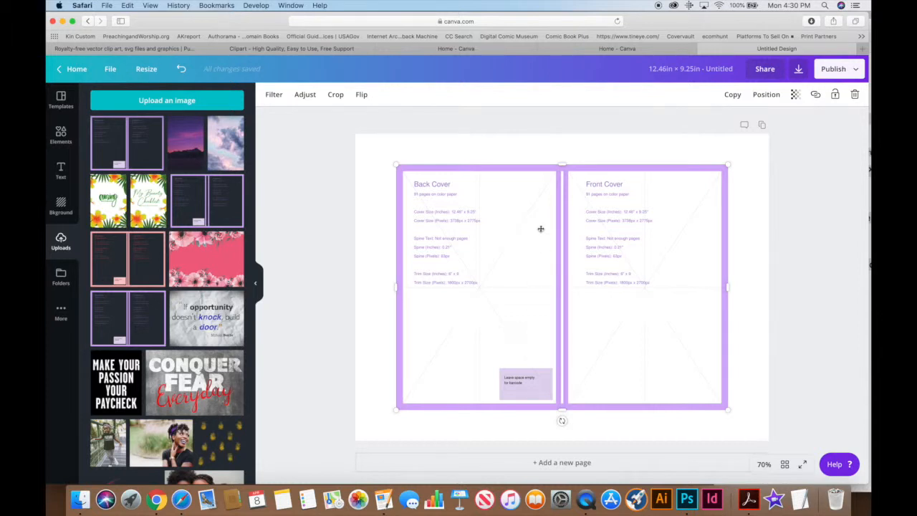
{"action": "left_click_drag", "start_coordinate": [562, 165], "coordinate": [549, 136]}
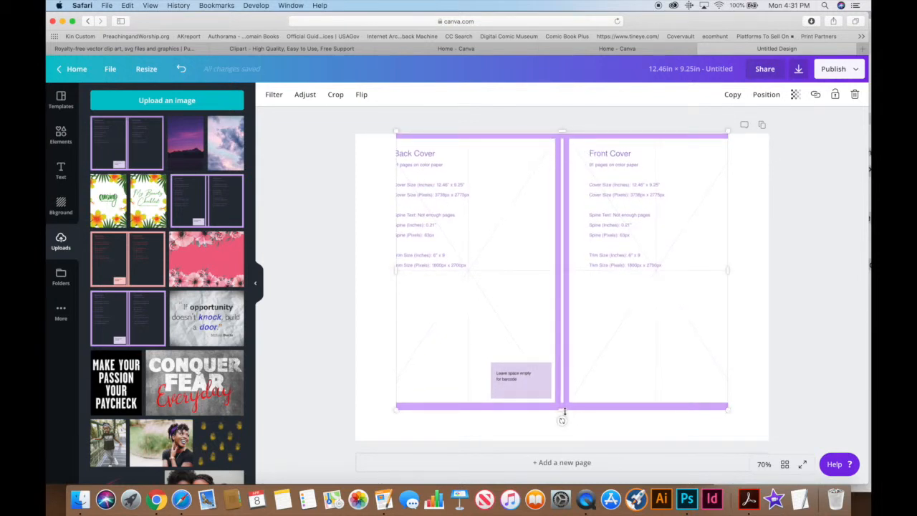
{"action": "left_click_drag", "start_coordinate": [564, 411], "coordinate": [573, 446]}
{"action": "left_click_drag", "start_coordinate": [726, 289], "coordinate": [766, 287]}
{"action": "left_click_drag", "start_coordinate": [399, 289], "coordinate": [356, 289]}
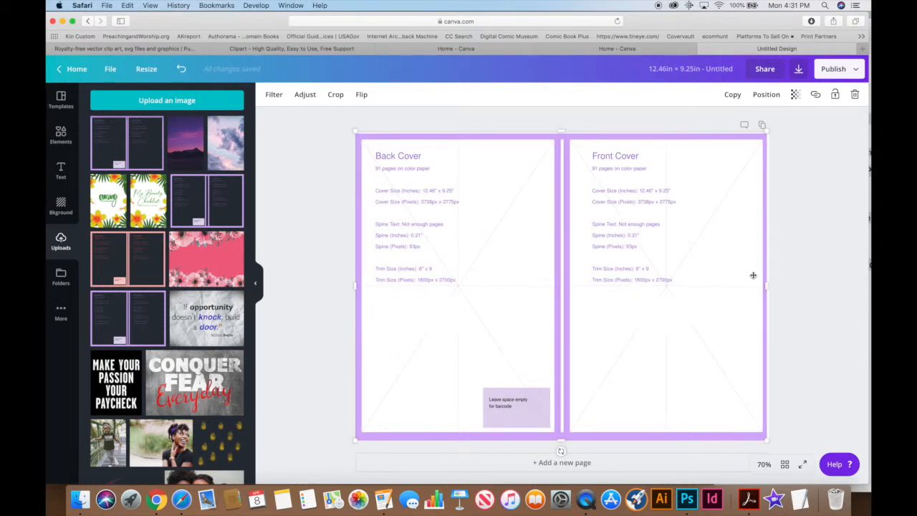
{"action": "mouse_move", "coordinate": [767, 284]}
{"action": "left_mouse_down"}
{"action": "mouse_move", "coordinate": [754, 284]}
{"action": "mouse_move", "coordinate": [769, 282]}
{"action": "left_mouse_up"}
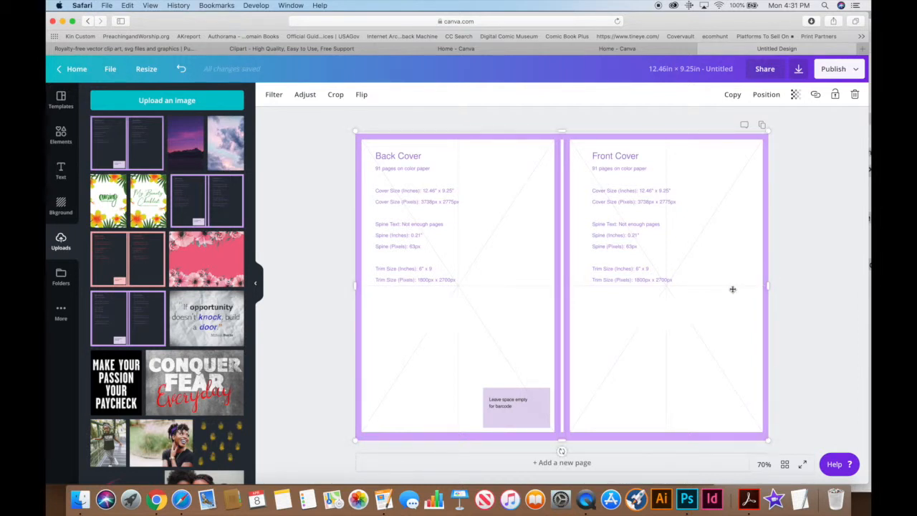
{"action": "left_click", "coordinate": [752, 293]}
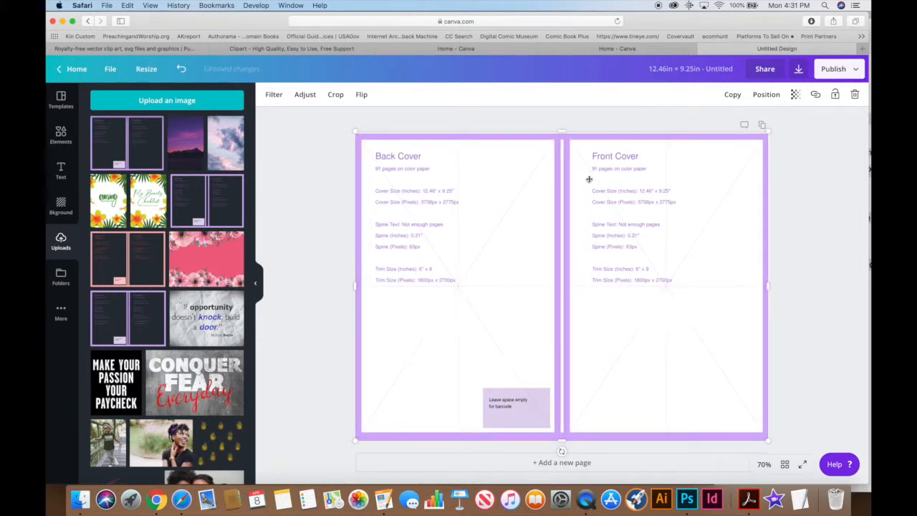
{"action": "left_click", "coordinate": [562, 132]}
{"action": "left_click_drag", "start_coordinate": [562, 132], "coordinate": [562, 135]}
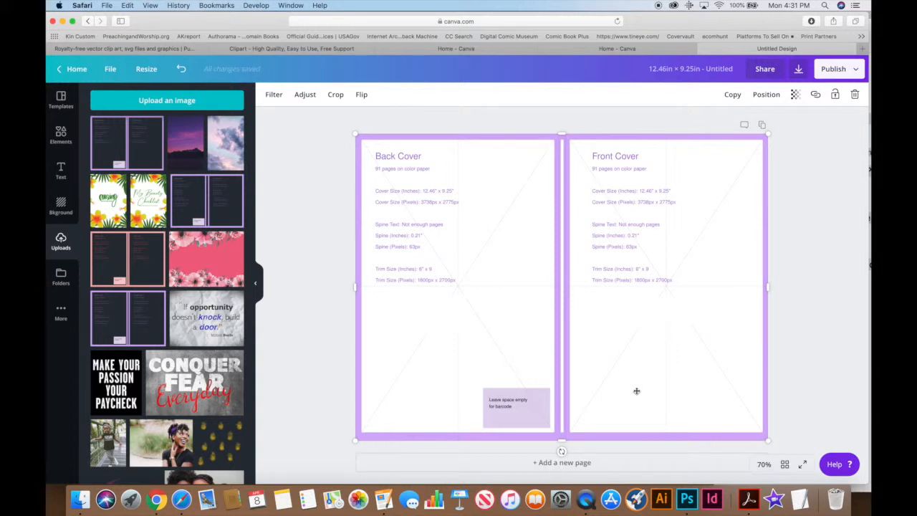
Add the purple mountain sunset photo and enlarge it to cover the whole front cover area.
{"action": "left_click", "coordinate": [186, 152]}
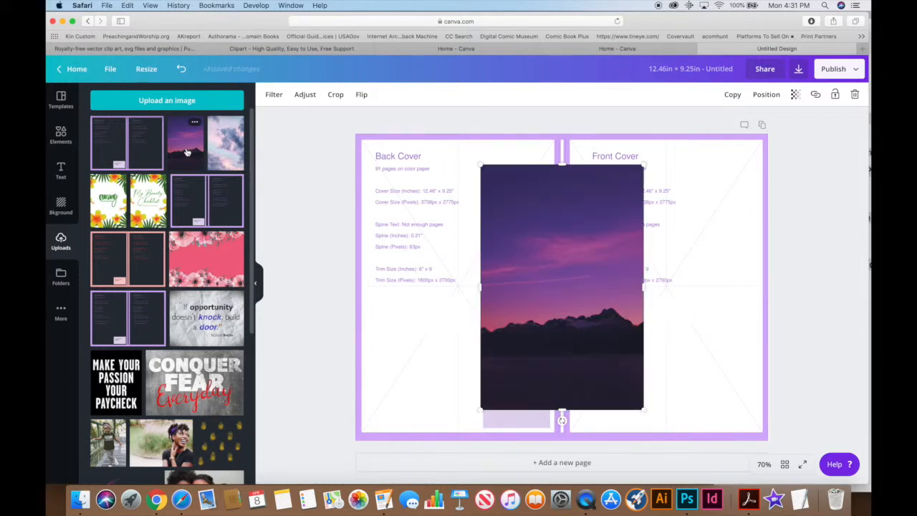
{"action": "left_click_drag", "start_coordinate": [524, 233], "coordinate": [593, 208]}
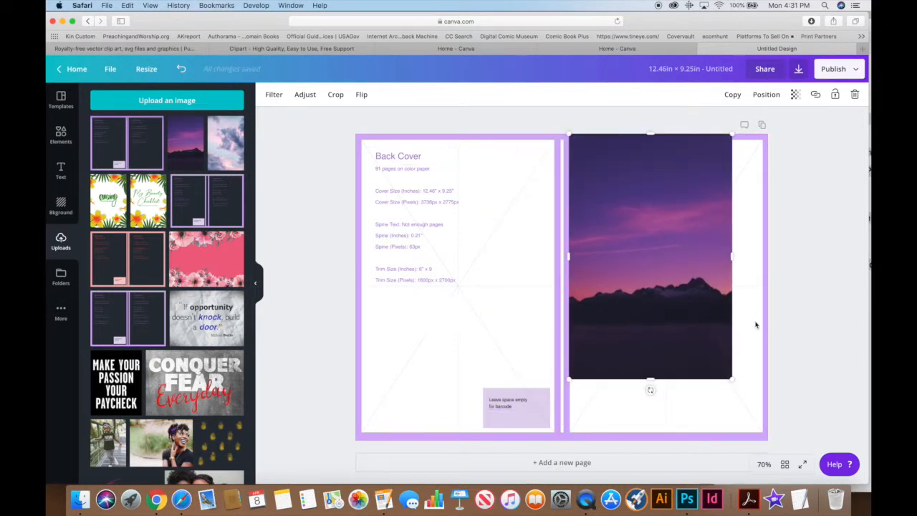
{"action": "left_click_drag", "start_coordinate": [732, 379], "coordinate": [771, 438]}
{"action": "left_click_drag", "start_coordinate": [742, 393], "coordinate": [738, 392]}
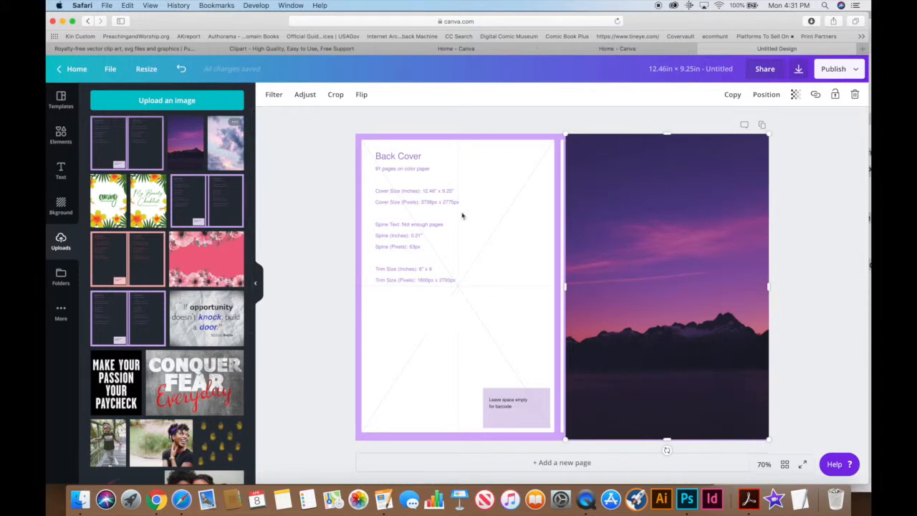
Shift the cover template aside, set the page background to black, and align the template with the page again.
{"action": "left_click", "coordinate": [436, 228]}
{"action": "left_click_drag", "start_coordinate": [436, 227], "coordinate": [490, 227]}
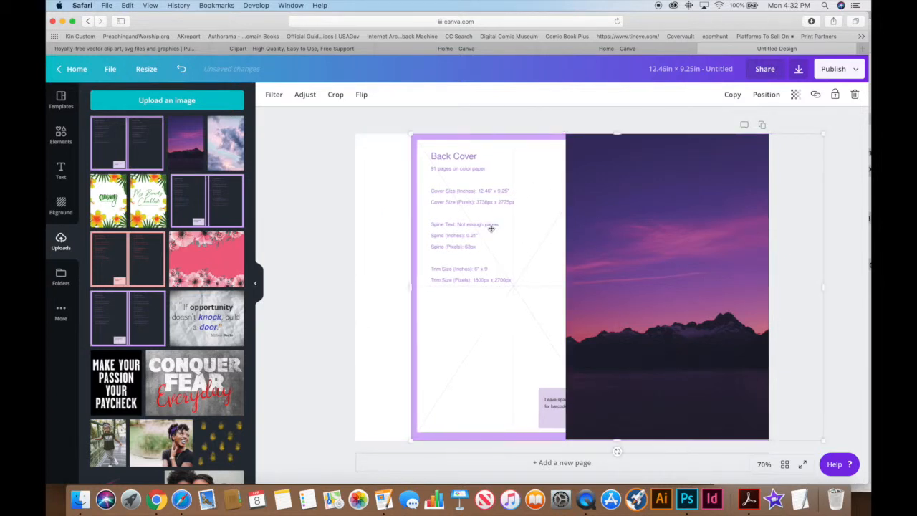
{"action": "left_click", "coordinate": [386, 272]}
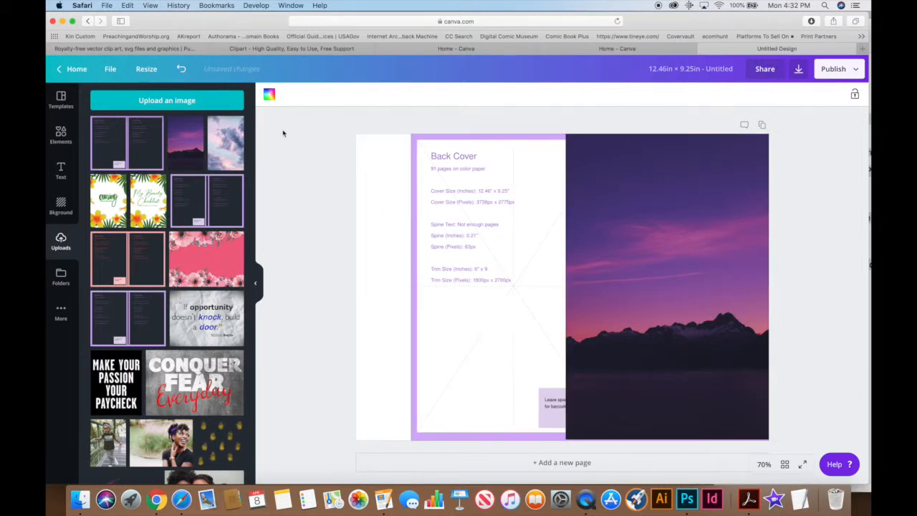
{"action": "left_click", "coordinate": [268, 94]}
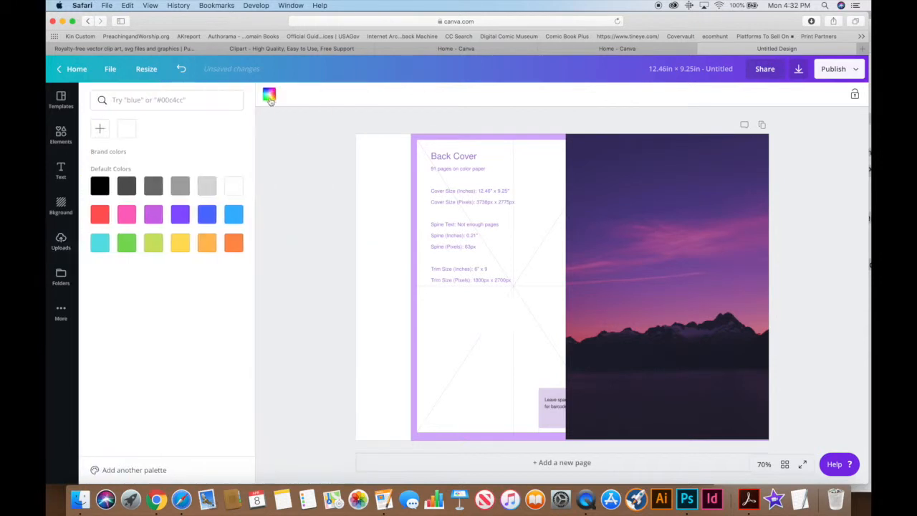
{"action": "left_click", "coordinate": [99, 187]}
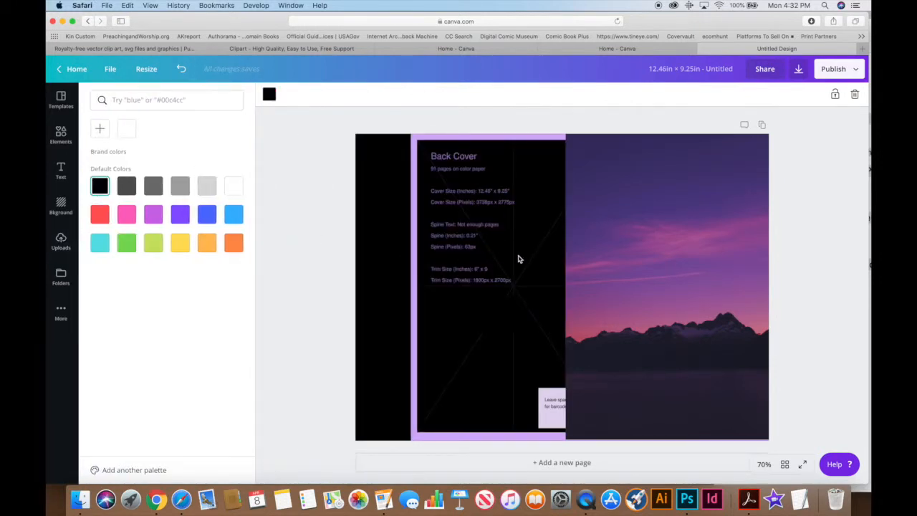
{"action": "left_click_drag", "start_coordinate": [508, 139], "coordinate": [450, 141]}
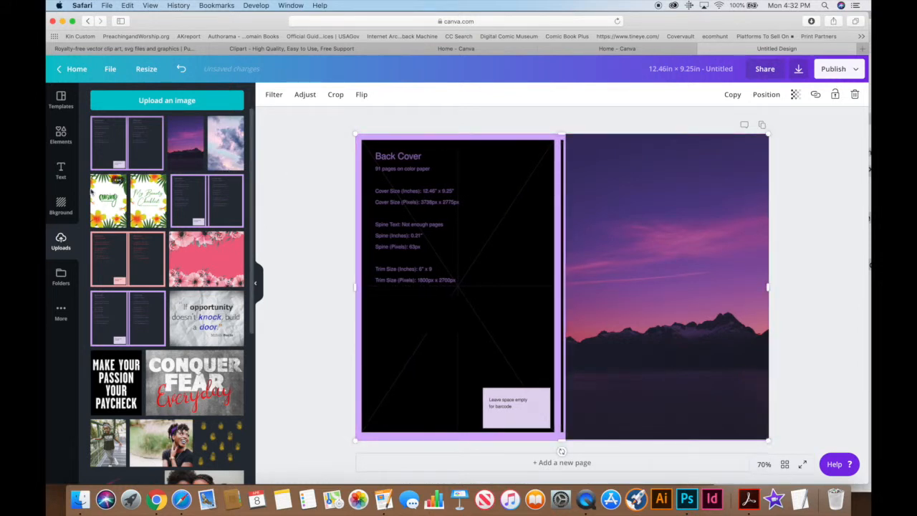
Add the "cold, smooth & tasty." text combination to the front cover and shrink its headline to size 91.6.
{"action": "left_click", "coordinate": [61, 171]}
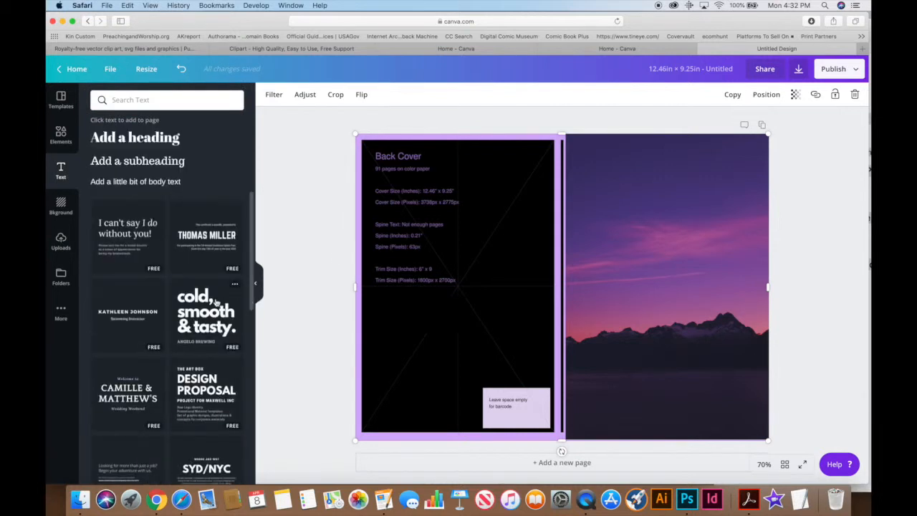
{"action": "left_click_drag", "start_coordinate": [212, 308], "coordinate": [479, 303]}
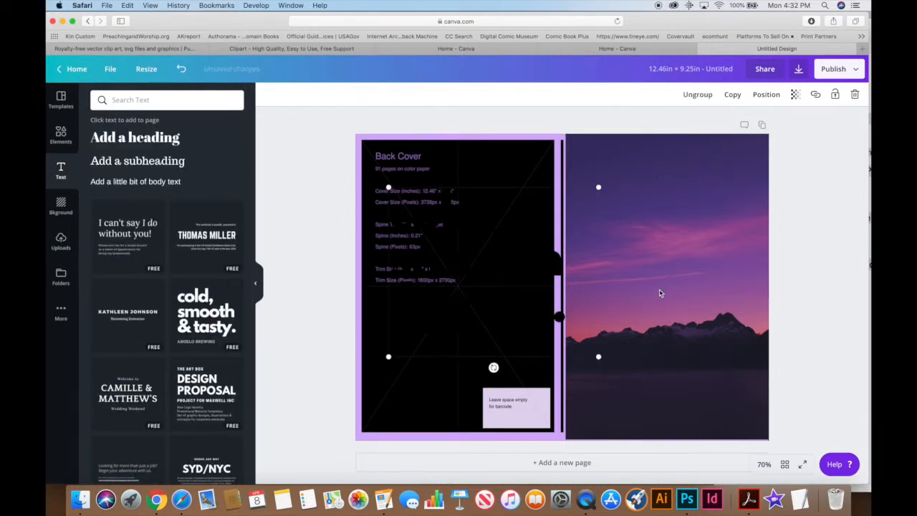
{"action": "left_click_drag", "start_coordinate": [535, 271], "coordinate": [728, 246]}
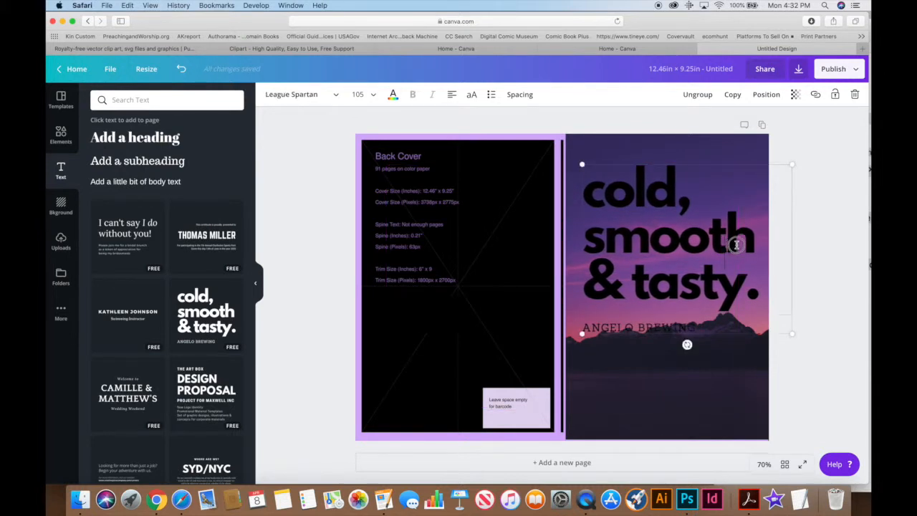
{"action": "left_click_drag", "start_coordinate": [795, 164], "coordinate": [764, 185]}
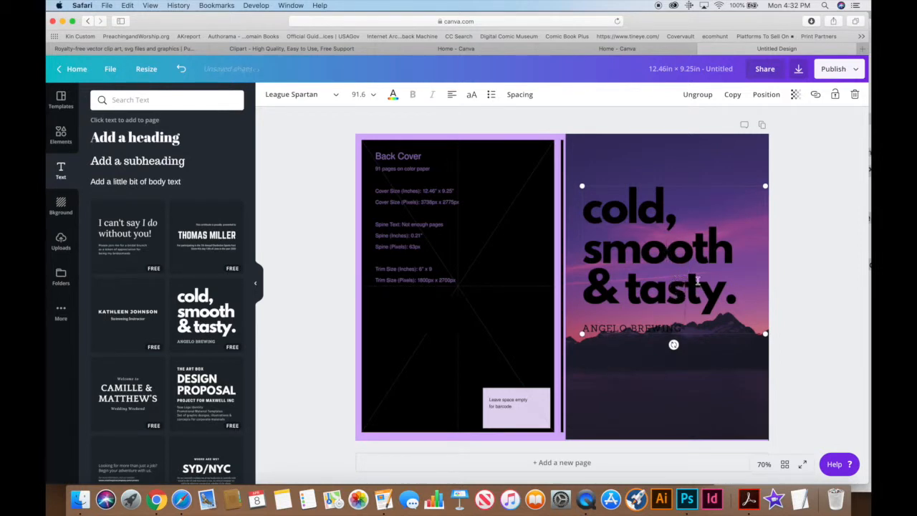
Change the color of the "cold, smooth & tasty." headline to white.
{"action": "left_click_drag", "start_coordinate": [736, 291], "coordinate": [581, 187]}
{"action": "left_click", "coordinate": [393, 94]}
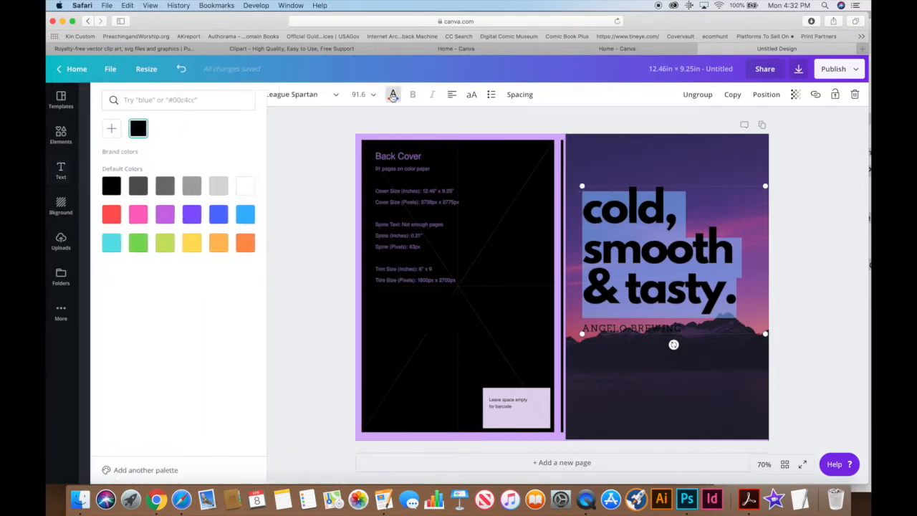
{"action": "left_click", "coordinate": [233, 185]}
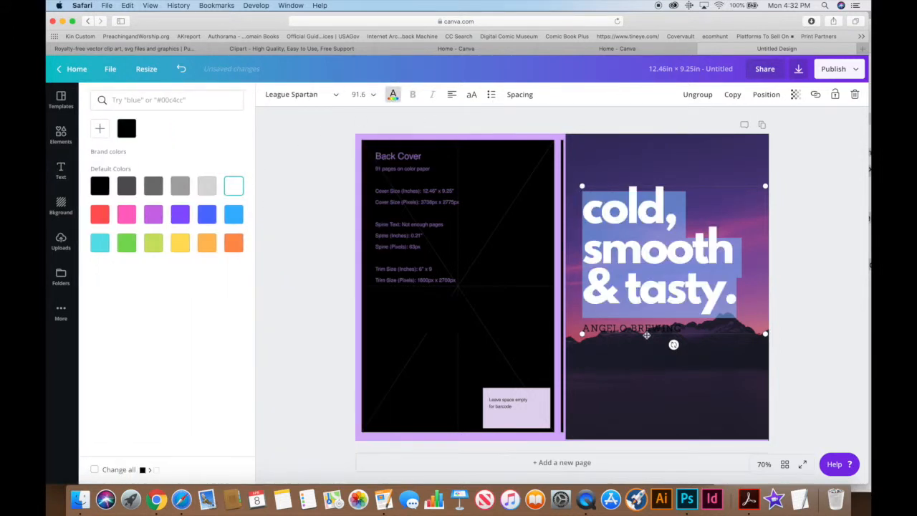
{"action": "left_click", "coordinate": [716, 358]}
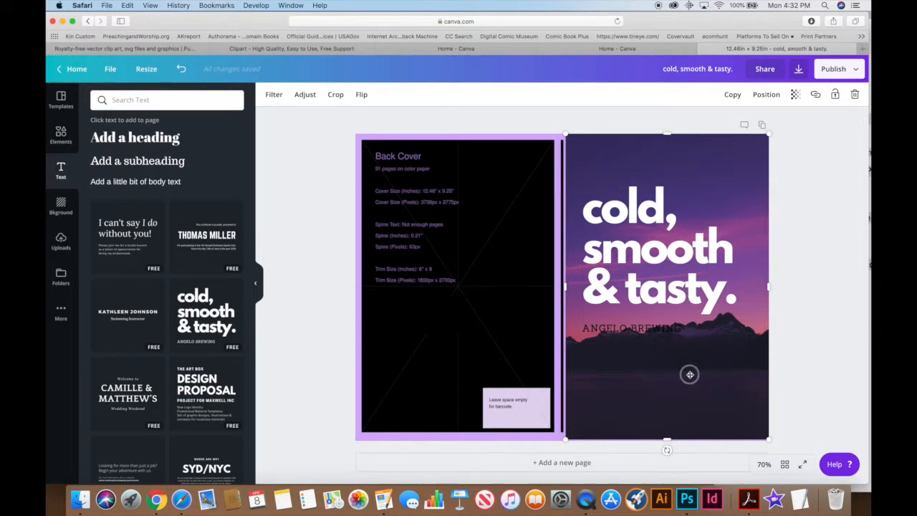
Move the front cover title group slightly higher and replace its "ANGELO BREWING" line with the author's full name.
{"action": "left_click_drag", "start_coordinate": [679, 299], "coordinate": [586, 309]}
{"action": "left_click", "coordinate": [676, 314]}
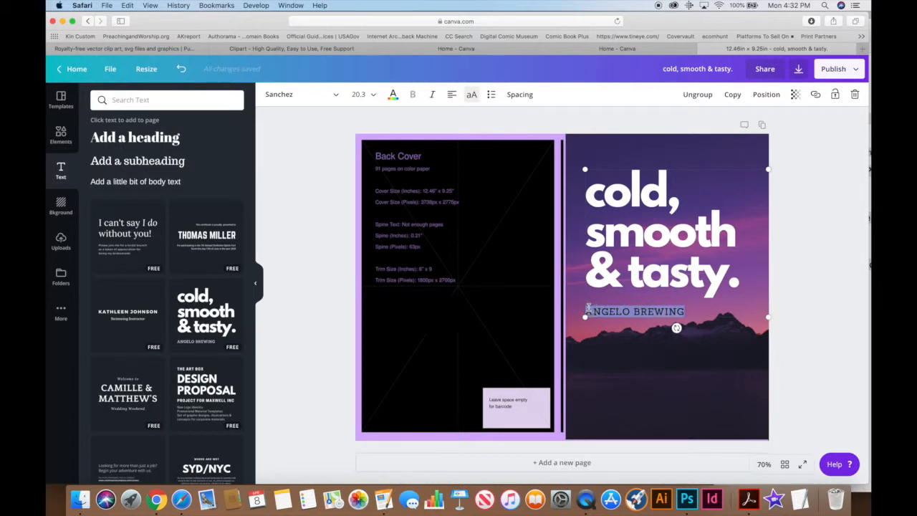
{"action": "key", "text": "BackSpace"}
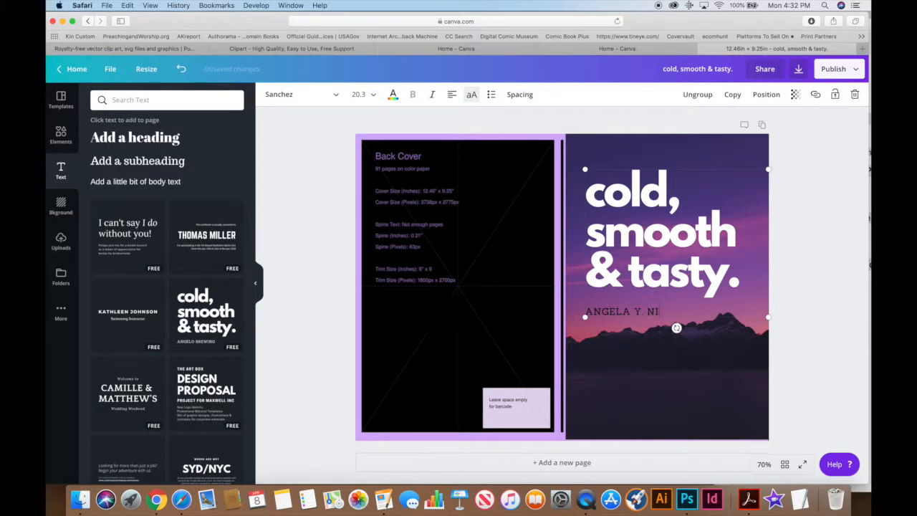
{"action": "left_click", "coordinate": [628, 355]}
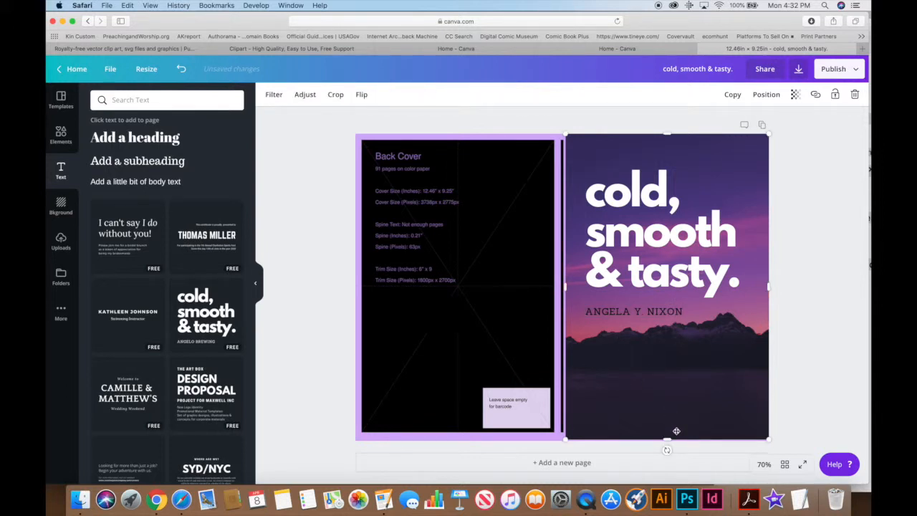
Change the color of the author name line on the front cover to white.
{"action": "left_click", "coordinate": [682, 309]}
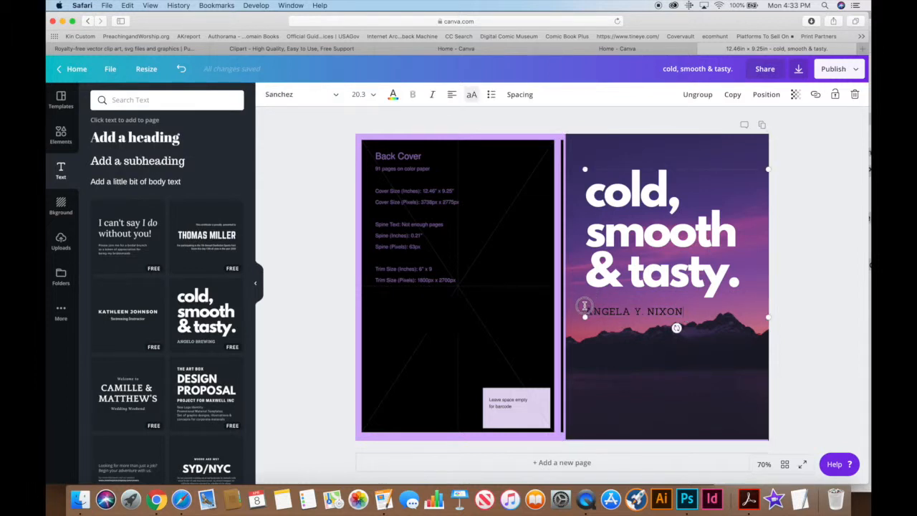
{"action": "triple_click", "coordinate": [589, 306]}
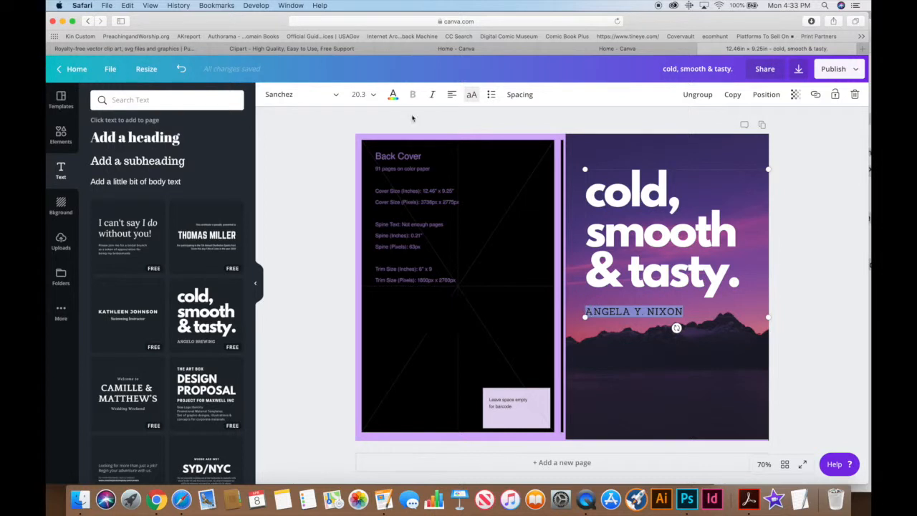
{"action": "left_click", "coordinate": [387, 92]}
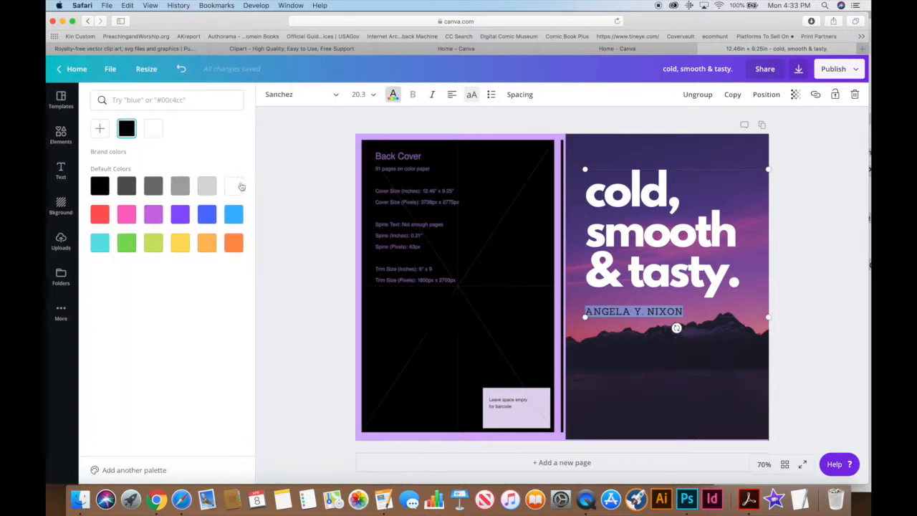
{"action": "left_click", "coordinate": [234, 186]}
{"action": "left_click", "coordinate": [729, 172]}
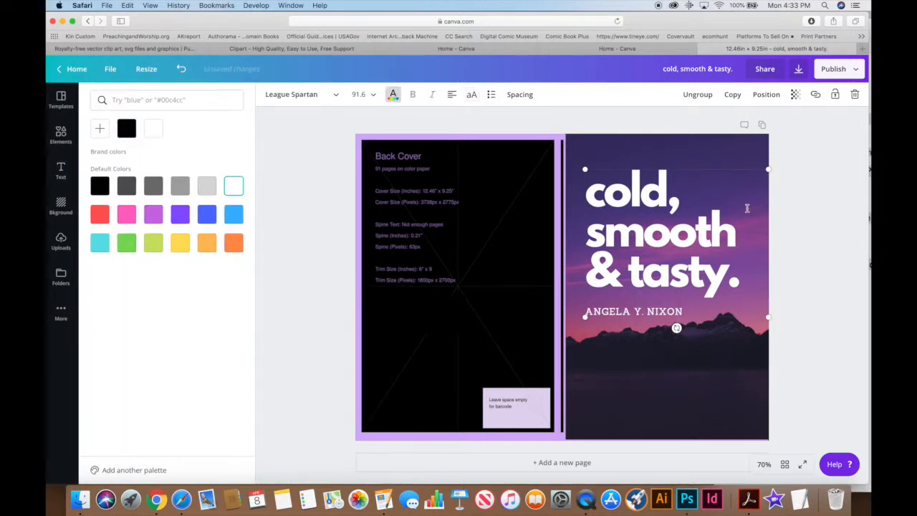
{"action": "left_click", "coordinate": [703, 393]}
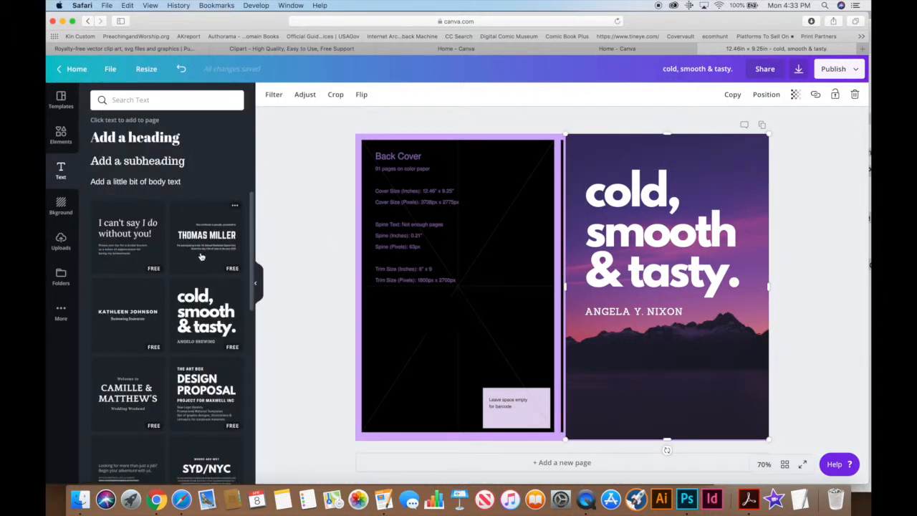
Add a small body text box, color it white, and place it on the right half of the back cover.
{"action": "left_click", "coordinate": [151, 183]}
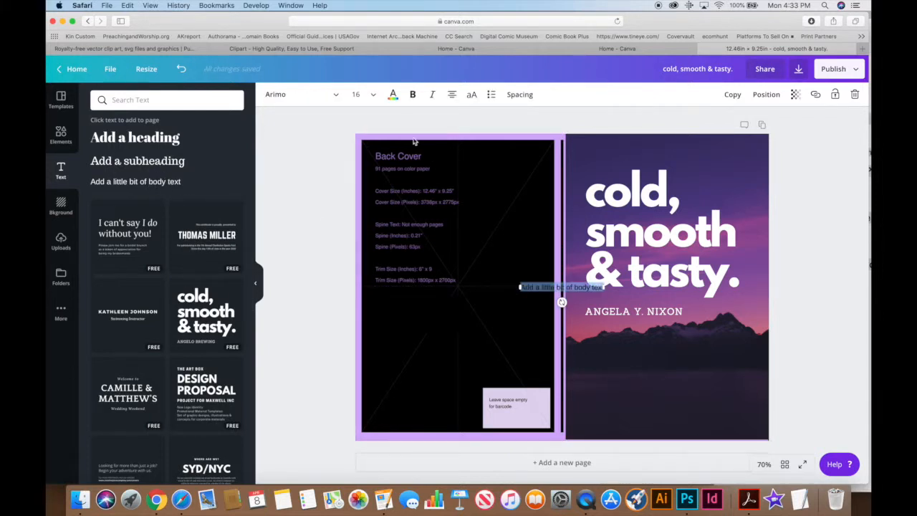
{"action": "left_click", "coordinate": [392, 94]}
{"action": "left_click", "coordinate": [234, 186]}
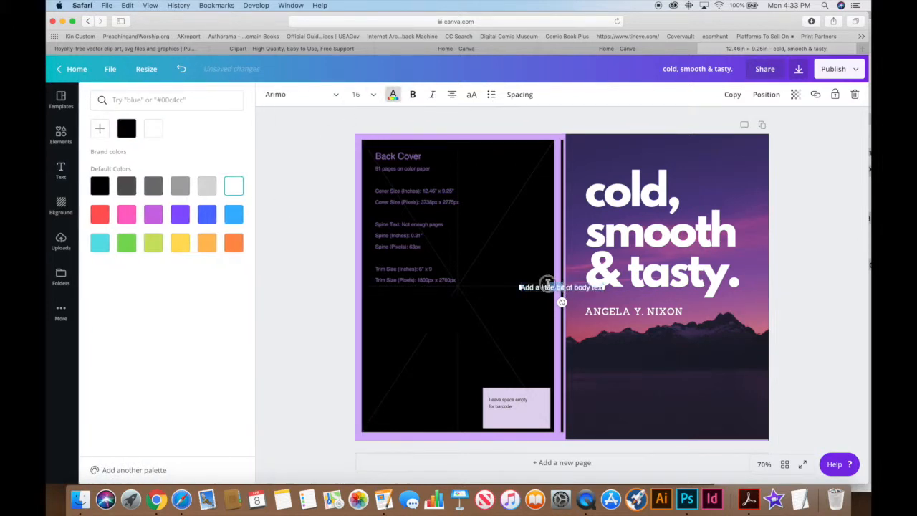
{"action": "left_click", "coordinate": [546, 320]}
{"action": "left_click_drag", "start_coordinate": [541, 294], "coordinate": [467, 226]}
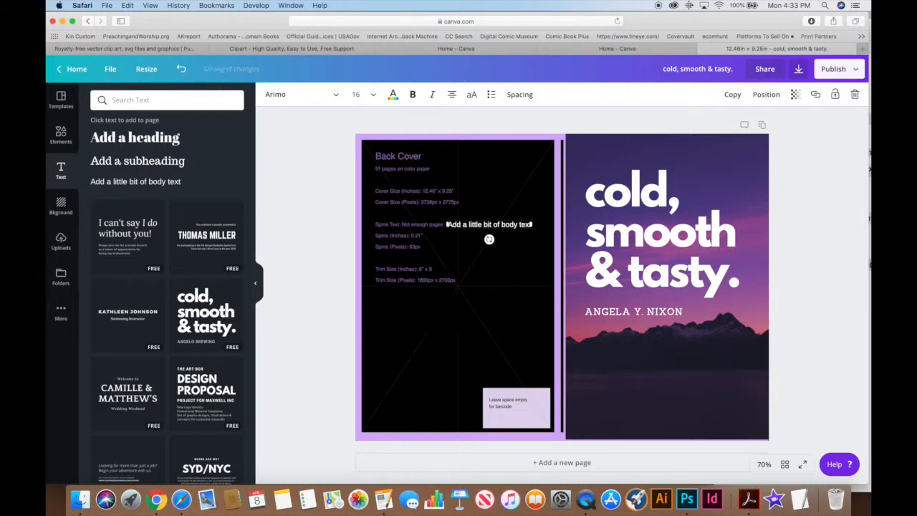
Narrow the back cover text box slightly and append "About author section" followed by several lines of random filler text.
{"action": "left_click_drag", "start_coordinate": [531, 224], "coordinate": [529, 224]}
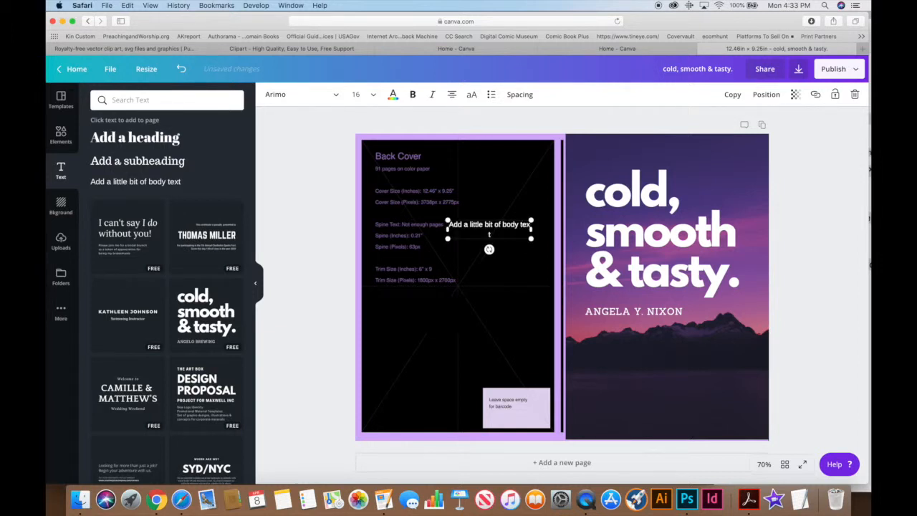
{"action": "type", "text": "ut author sectiont"}
{"action": "key", "text": "Return"}
{"action": "type", "text": "dbwcdwocvoudhcbhbcbcbbcb"}
{"action": "type", "text": "dhb hufbbcbdhb b"}
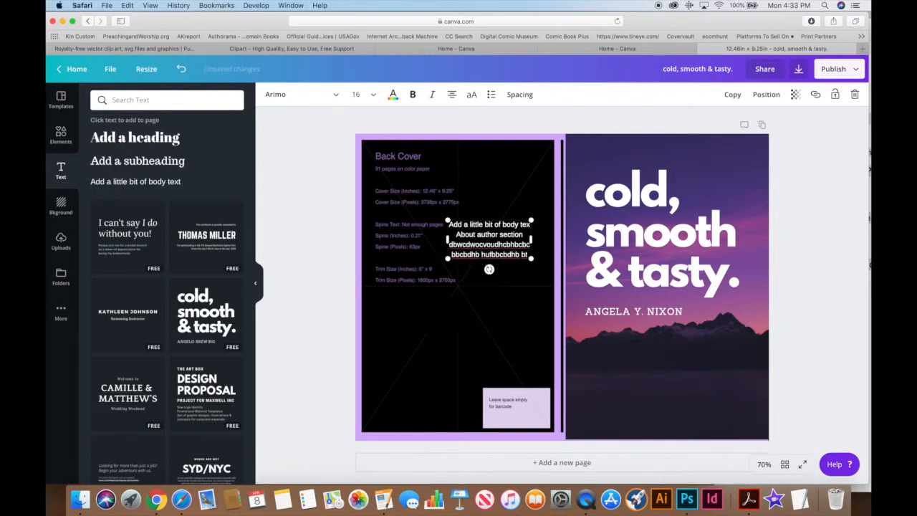
{"action": "type", "text": " fh fbhb.  bbfb"}
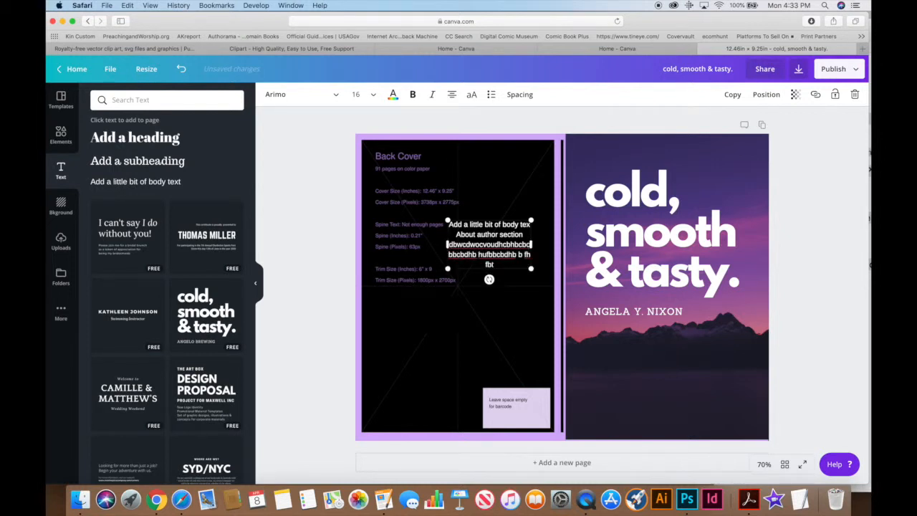
{"action": "type", "text": "bbbfb"}
{"action": "type", "text": "hc"}
{"action": "type", "text": "cccj"}
{"action": "type", "text": "lc"}
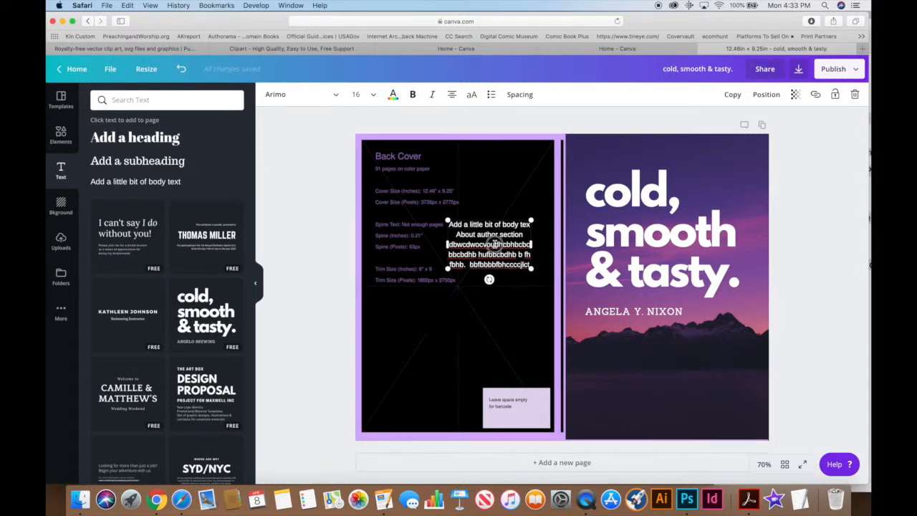
{"action": "left_click_drag", "start_coordinate": [494, 245], "coordinate": [497, 234]}
{"action": "left_click", "coordinate": [416, 223]}
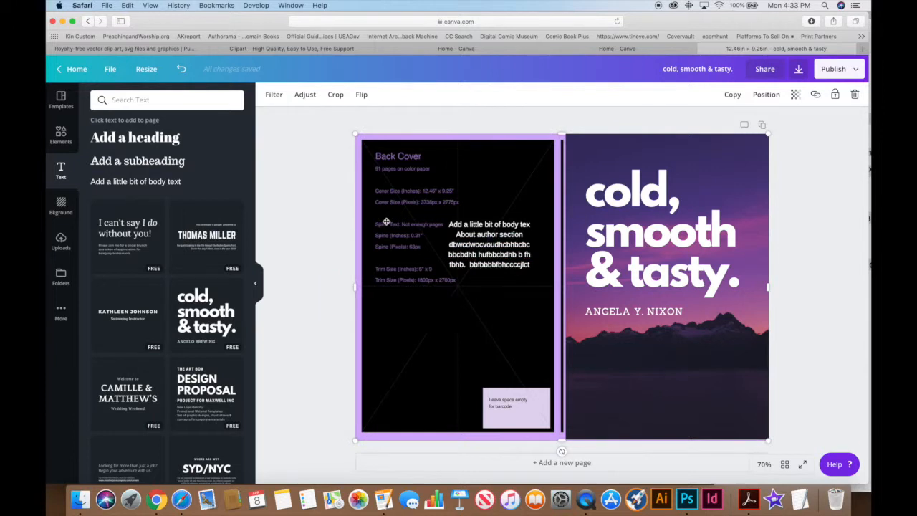
Add the uploaded outdoor photo of the smiling woman, shrink it to about 200 by 150, and place it beside the author text.
{"action": "left_click", "coordinate": [62, 243]}
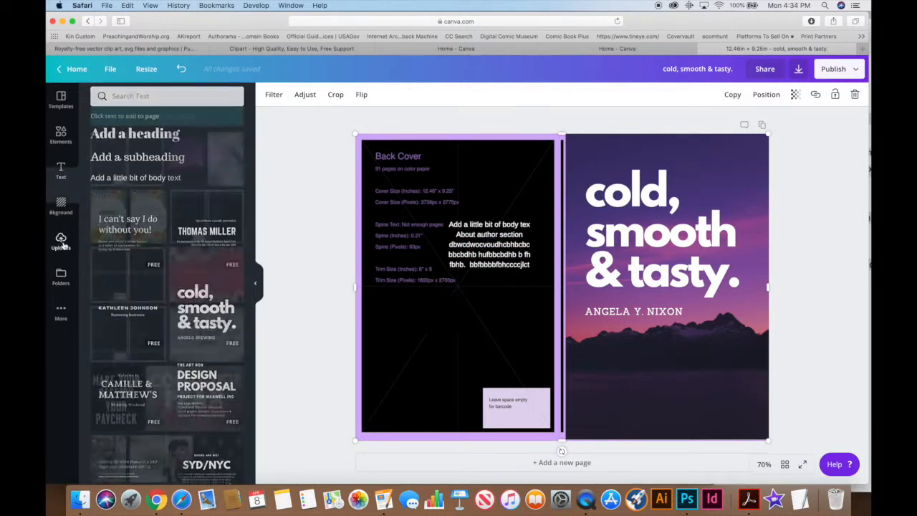
{"action": "scroll", "coordinate": [161, 306], "scroll_direction": "down", "scroll_amount": 5}
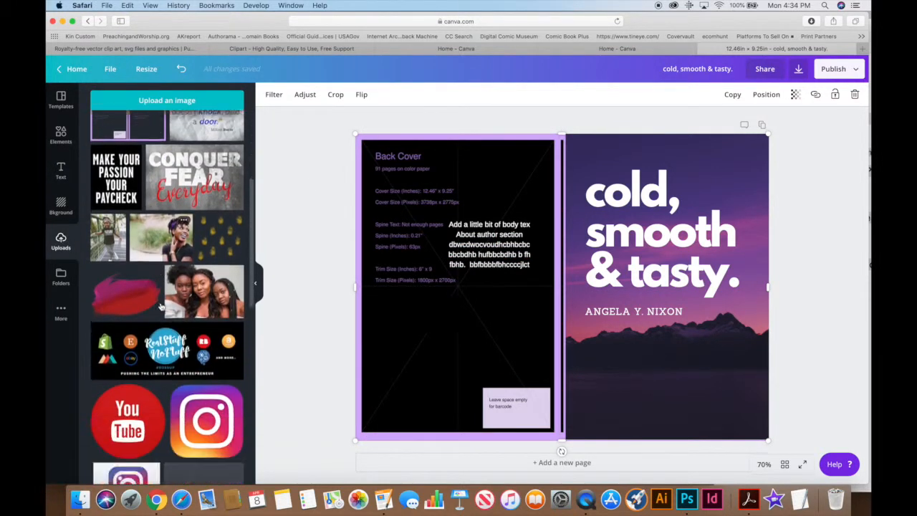
{"action": "scroll", "coordinate": [161, 307], "scroll_direction": "down", "scroll_amount": 2}
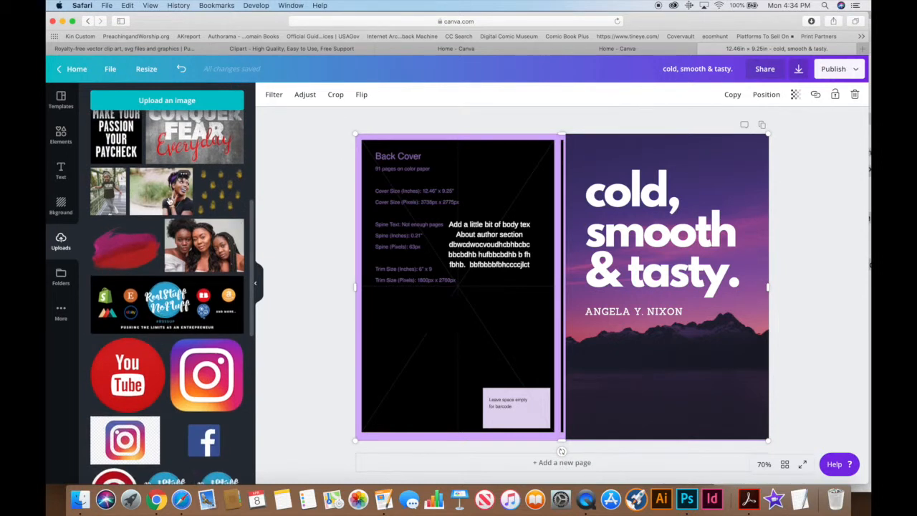
{"action": "left_click", "coordinate": [169, 202]}
{"action": "left_click_drag", "start_coordinate": [726, 166], "coordinate": [401, 270]}
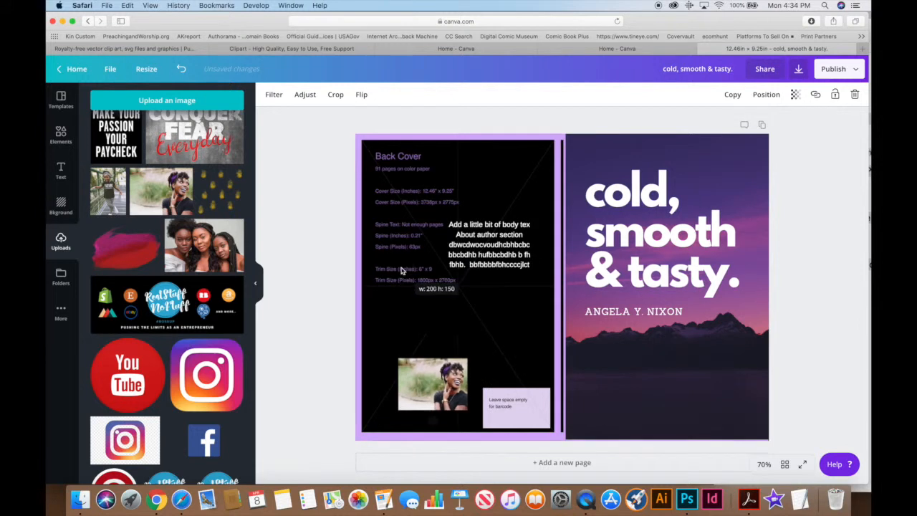
{"action": "left_click_drag", "start_coordinate": [435, 375], "coordinate": [408, 235]}
{"action": "left_click", "coordinate": [493, 228]}
{"action": "left_click_drag", "start_coordinate": [493, 228], "coordinate": [496, 227]}
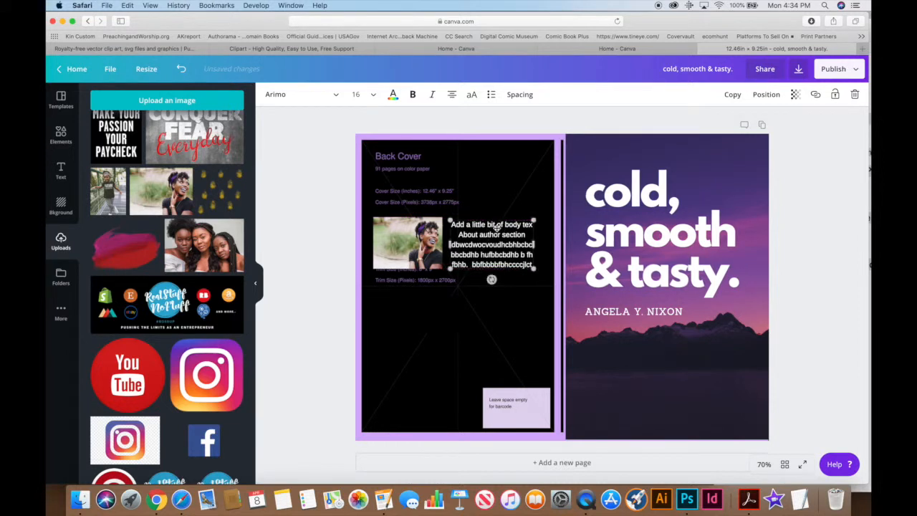
{"action": "left_click", "coordinate": [437, 242]}
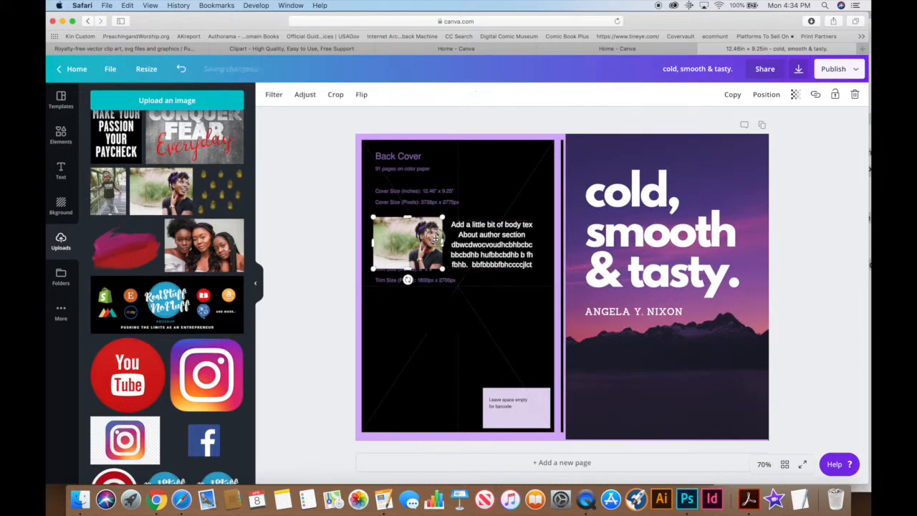
Duplicate the front cover title group, shrink its headline to size 40.6, and place the copy above the author photo on the back cover.
{"action": "left_click", "coordinate": [636, 246]}
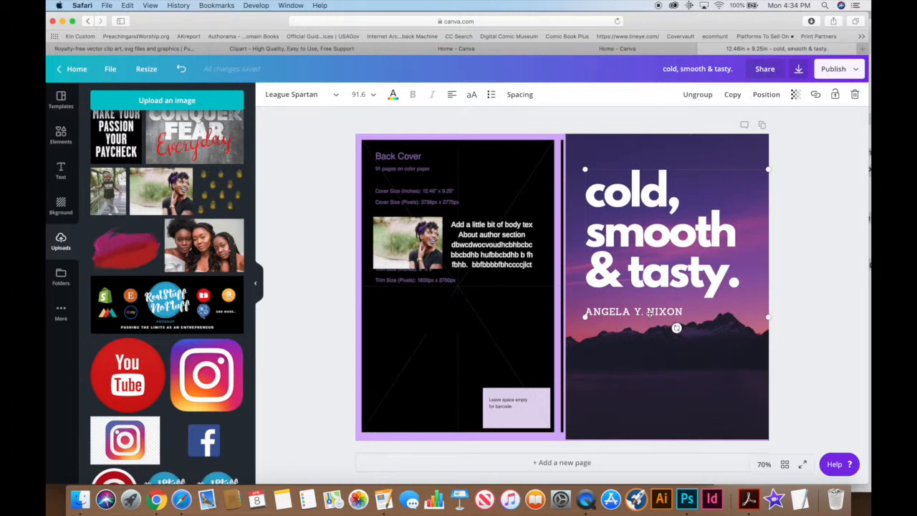
{"action": "left_click", "coordinate": [732, 95]}
{"action": "left_click_drag", "start_coordinate": [644, 249], "coordinate": [445, 207]}
{"action": "left_click_drag", "start_coordinate": [580, 283], "coordinate": [478, 200]}
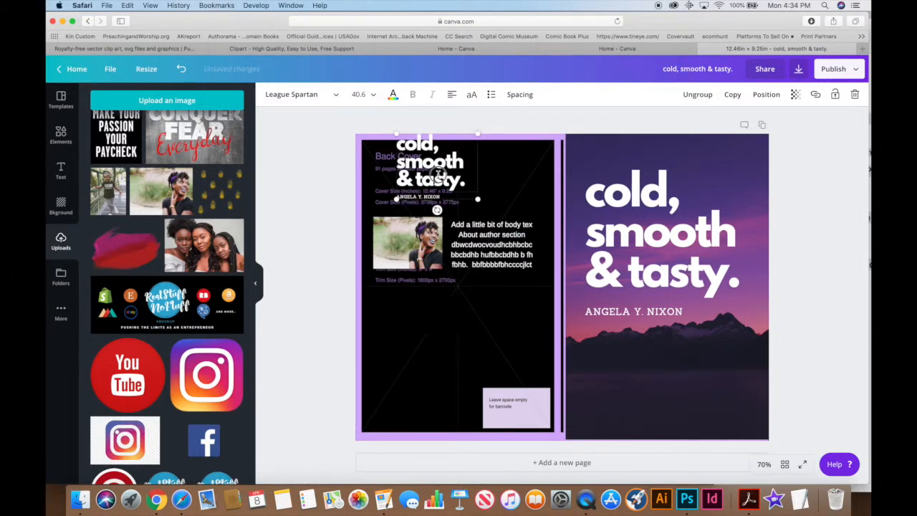
{"action": "left_click", "coordinate": [520, 207]}
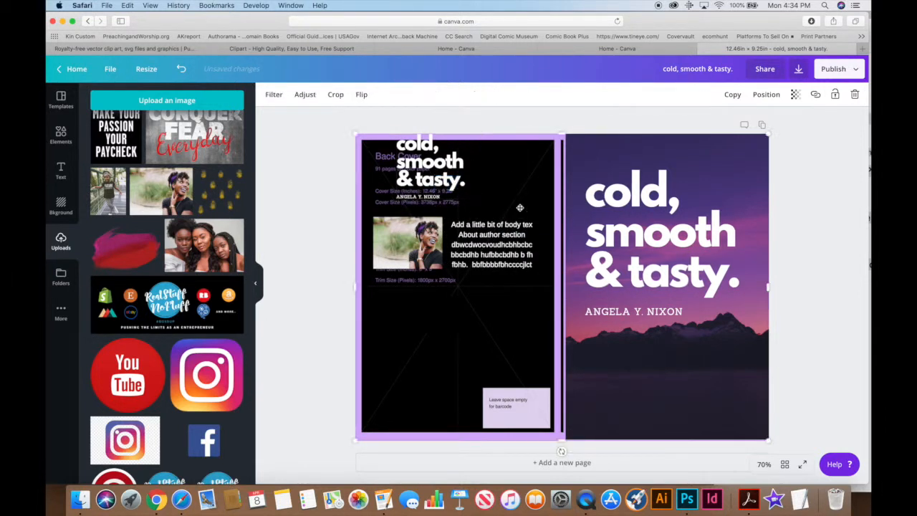
{"action": "left_click", "coordinate": [439, 185]}
{"action": "mouse_move", "coordinate": [439, 184]}
{"action": "left_mouse_down"}
{"action": "mouse_move", "coordinate": [453, 197]}
{"action": "mouse_move", "coordinate": [423, 186]}
{"action": "left_mouse_up"}
{"action": "left_click", "coordinate": [495, 192]}
Copy and delete the author name line in the back cover title group, and nudge the title slightly lower.
{"action": "left_click", "coordinate": [423, 210]}
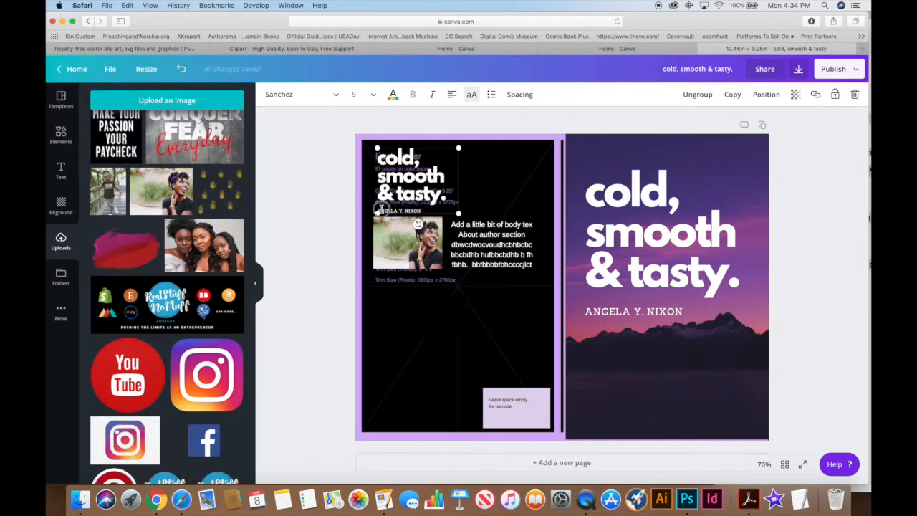
{"action": "double_click", "coordinate": [385, 207]}
{"action": "key", "text": "super+c"}
{"action": "key", "text": "BackSpace"}
{"action": "left_click", "coordinate": [418, 285]}
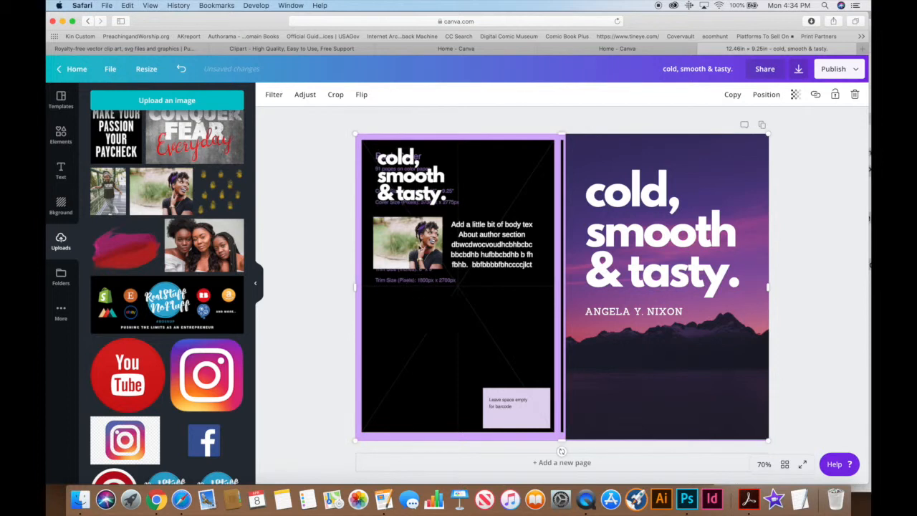
{"action": "left_click_drag", "start_coordinate": [411, 187], "coordinate": [413, 189]}
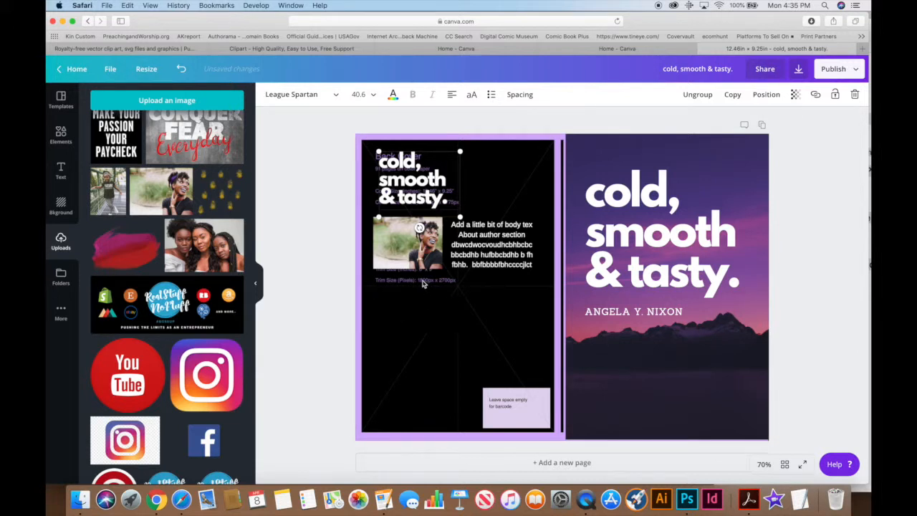
Add another small body text box, place it directly beneath the author photo, and color it white.
{"action": "left_click", "coordinate": [61, 171]}
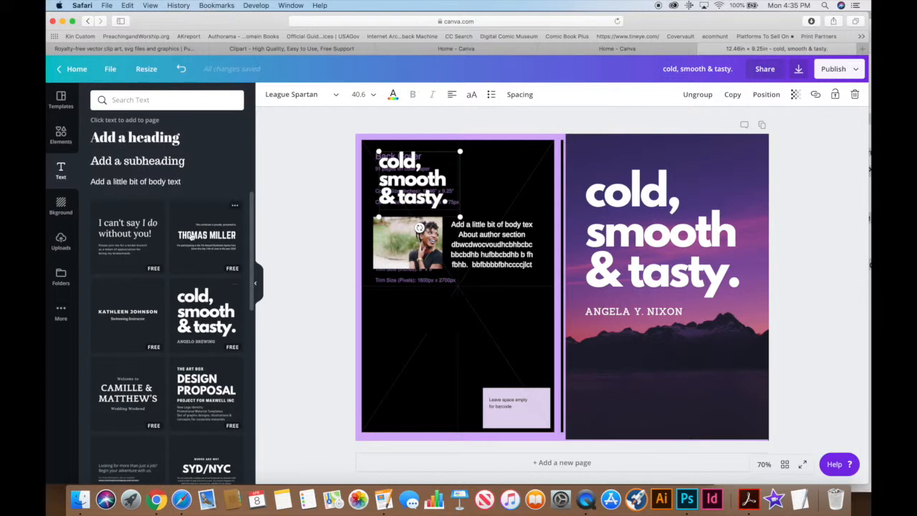
{"action": "left_click", "coordinate": [178, 181]}
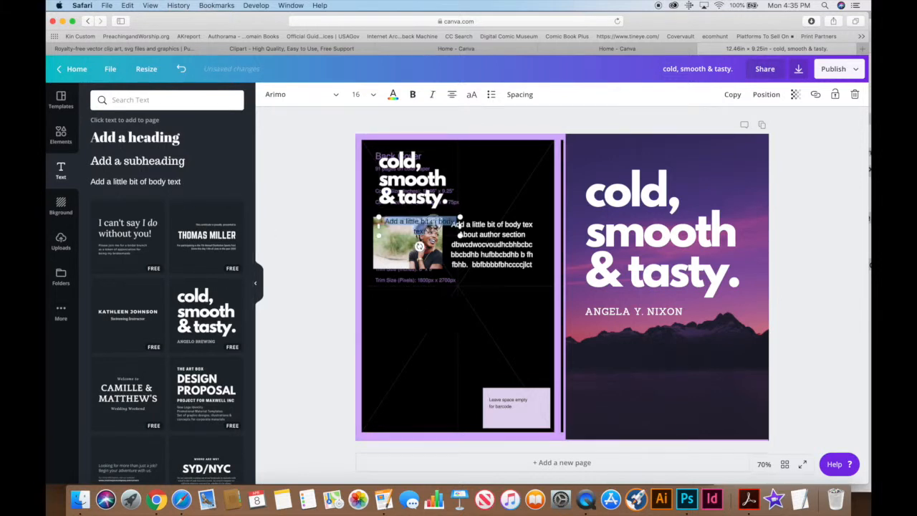
{"action": "left_click", "coordinate": [438, 295]}
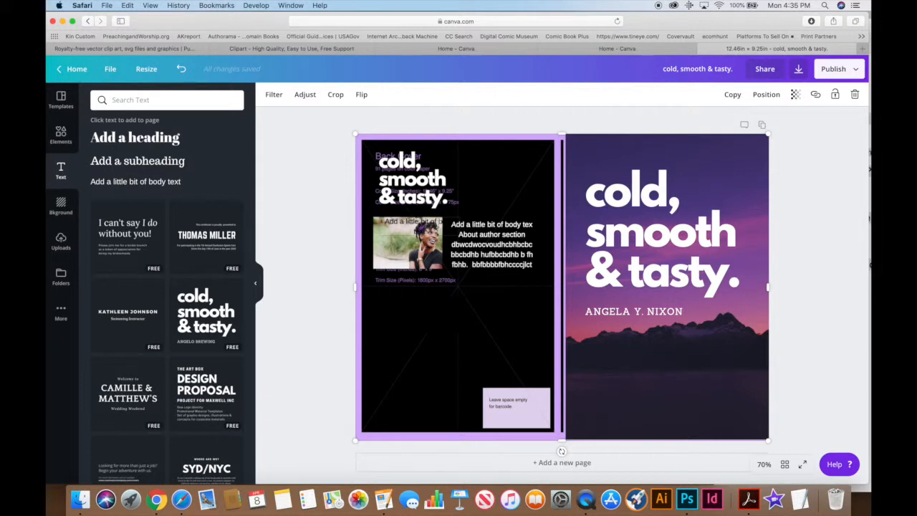
{"action": "left_click_drag", "start_coordinate": [441, 222], "coordinate": [432, 281]}
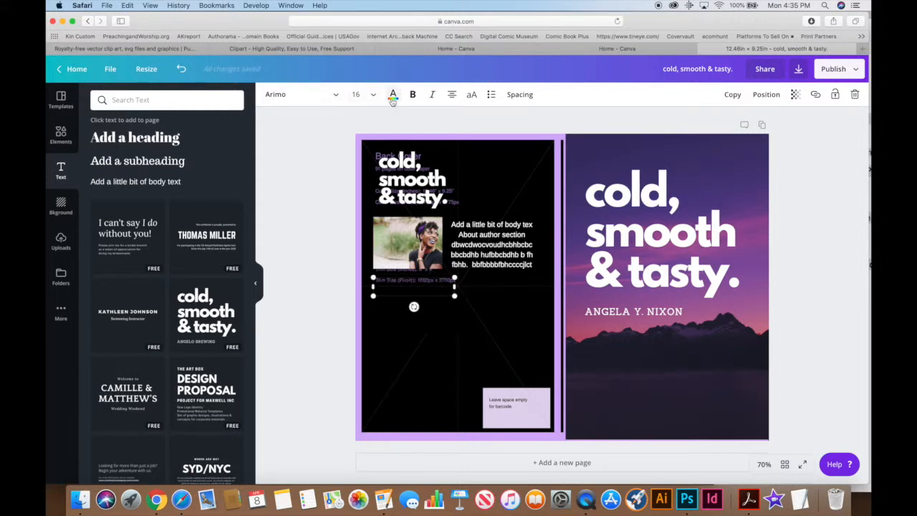
{"action": "left_click", "coordinate": [393, 94]}
{"action": "left_click", "coordinate": [233, 186]}
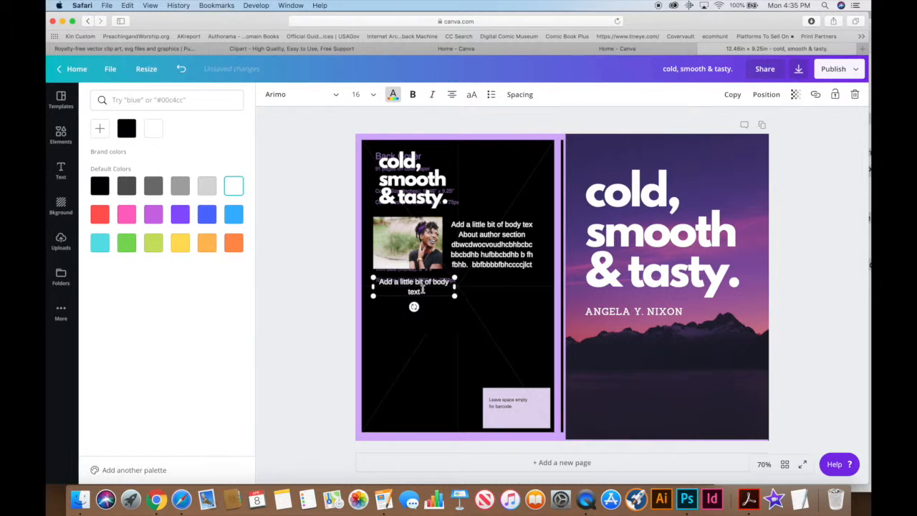
Replace the placeholder text beneath the photo with the copied author name and narrow the box to about the photo's width.
{"action": "double_click", "coordinate": [423, 290]}
{"action": "key", "text": "super+v"}
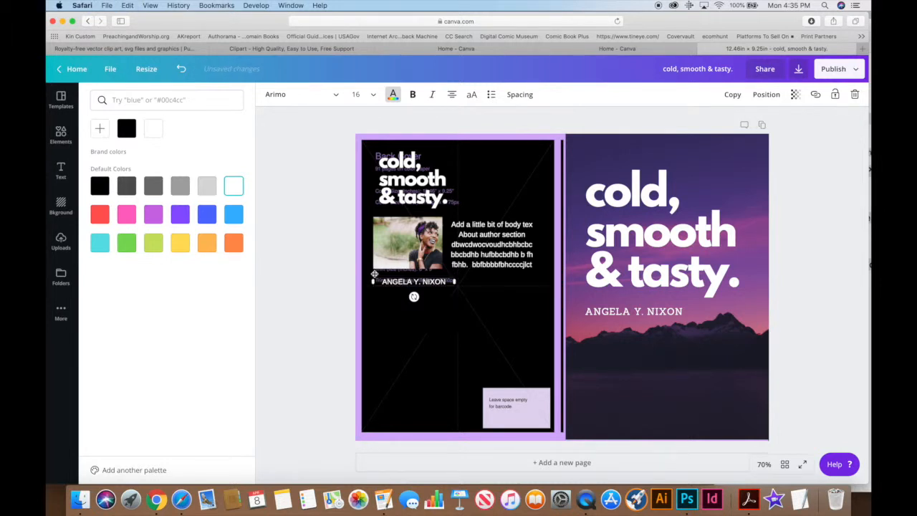
{"action": "left_click_drag", "start_coordinate": [454, 282], "coordinate": [438, 282]}
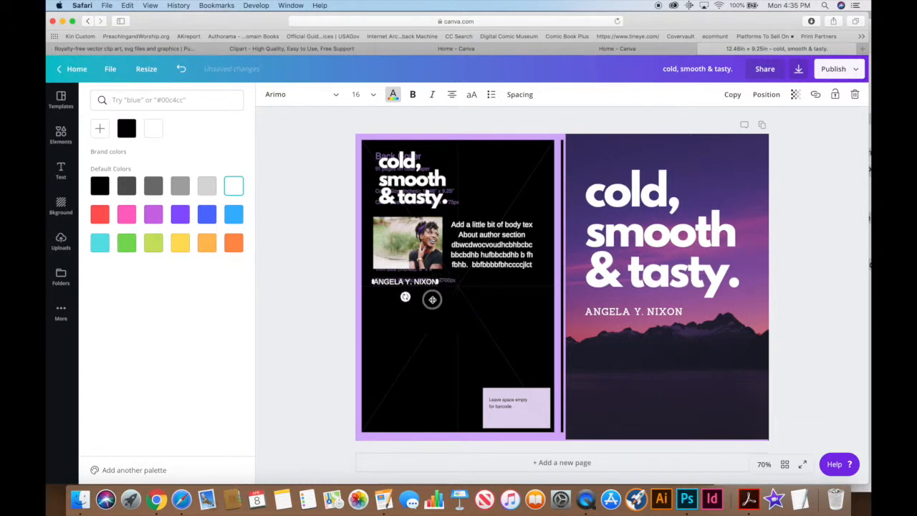
{"action": "double_click", "coordinate": [421, 281]}
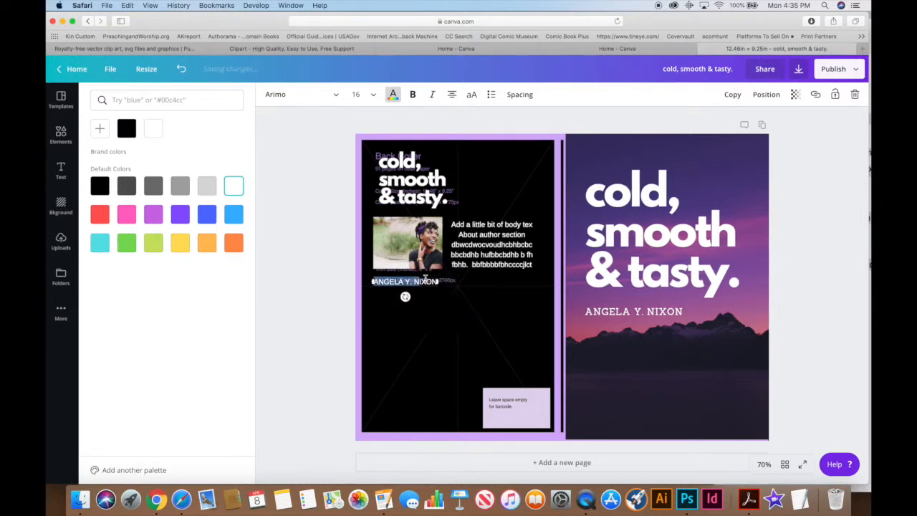
{"action": "left_click", "coordinate": [427, 283]}
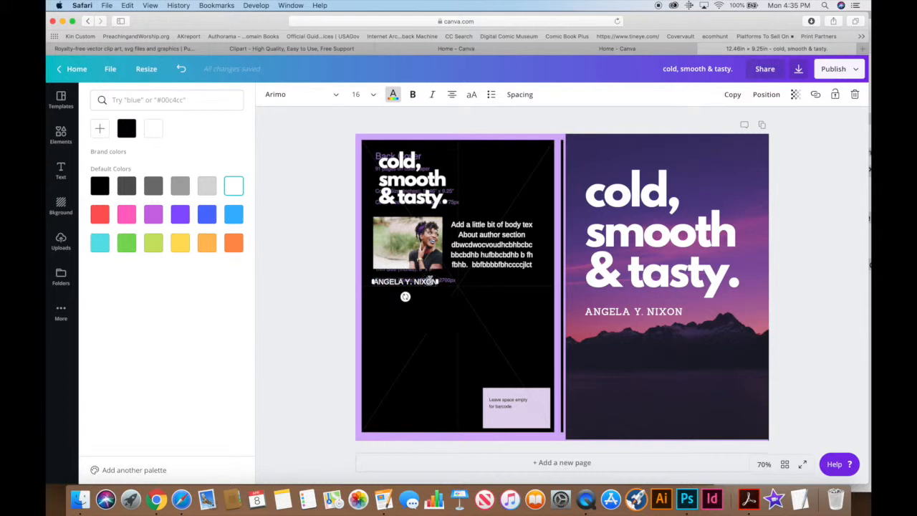
Duplicate the body text beside the author photo, place the copy beneath the author name, and enlarge it to size 27.7 across the back cover.
{"action": "left_click", "coordinate": [474, 256]}
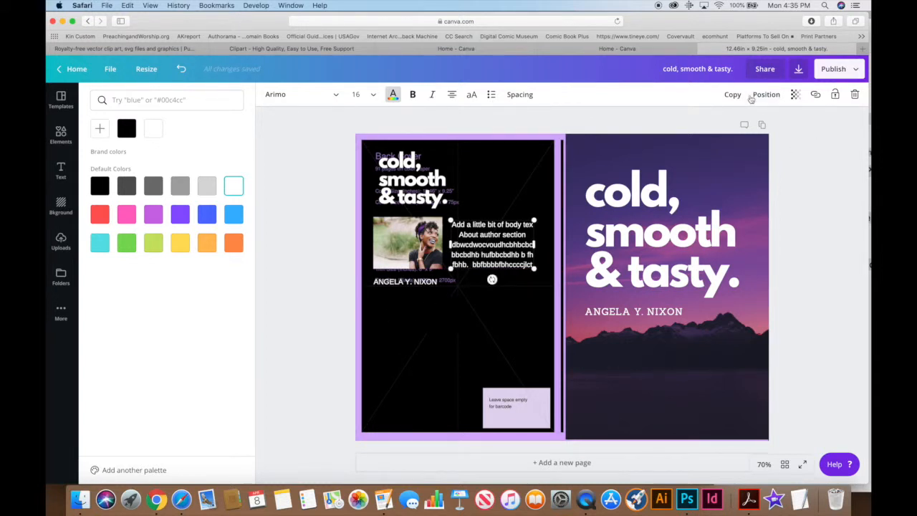
{"action": "left_click", "coordinate": [731, 94]}
{"action": "left_click_drag", "start_coordinate": [479, 264], "coordinate": [402, 338]}
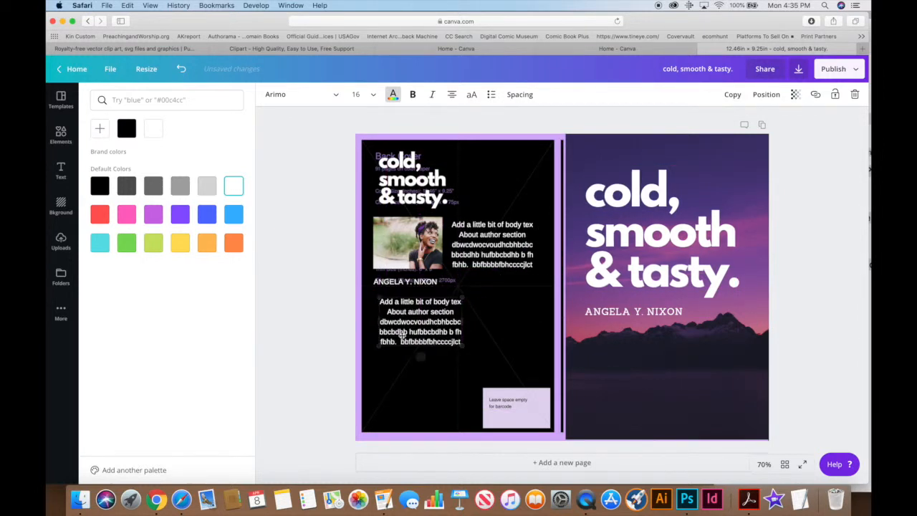
{"action": "left_click_drag", "start_coordinate": [462, 347], "coordinate": [522, 381]}
{"action": "left_click_drag", "start_coordinate": [478, 333], "coordinate": [542, 335]}
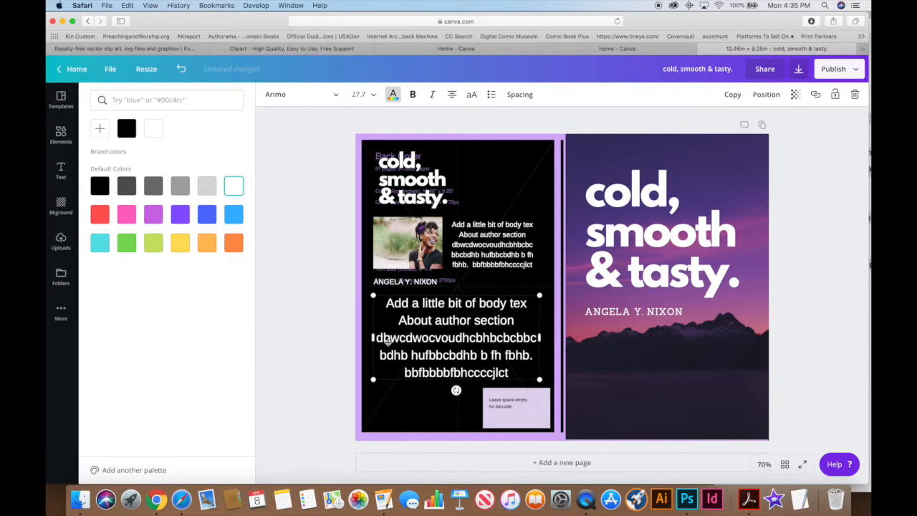
{"action": "left_click_drag", "start_coordinate": [373, 338], "coordinate": [367, 338]}
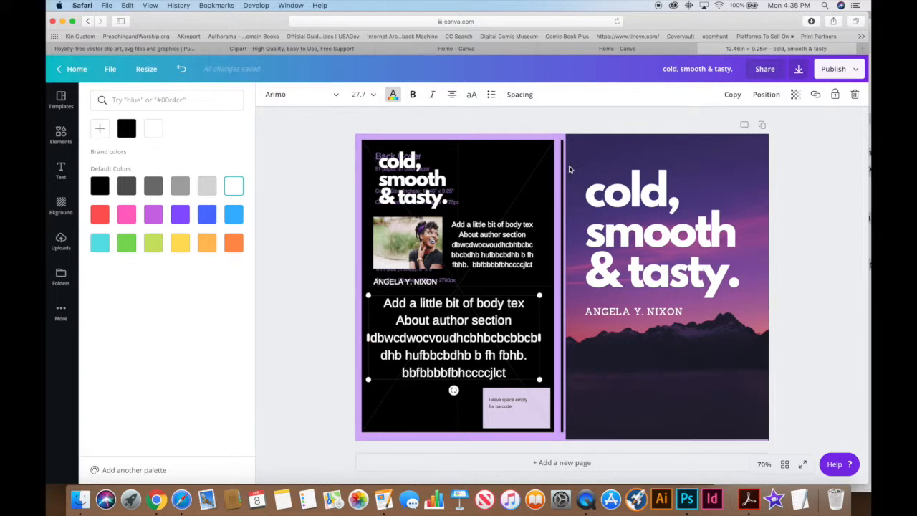
Delete the template guide image from behind the back cover content and nudge the large body text slightly lower.
{"action": "left_click_drag", "start_coordinate": [560, 253], "coordinate": [553, 253]}
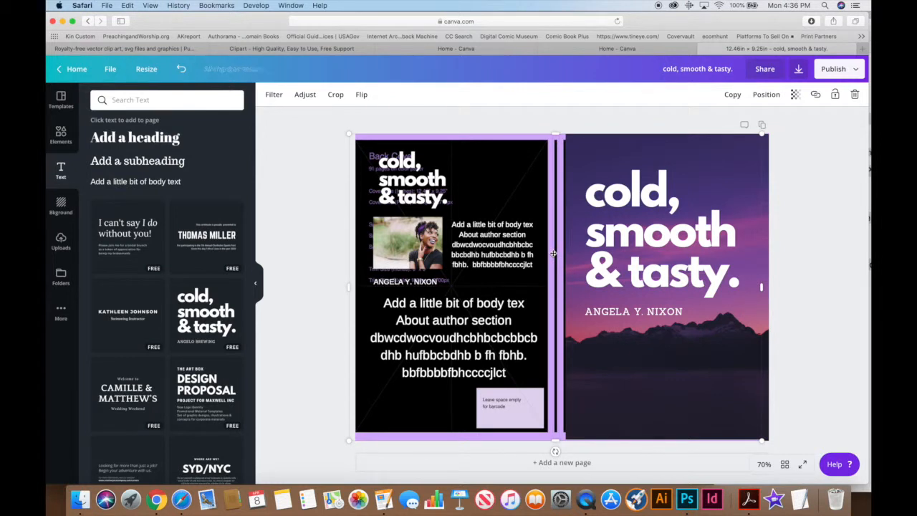
{"action": "key", "text": "Delete"}
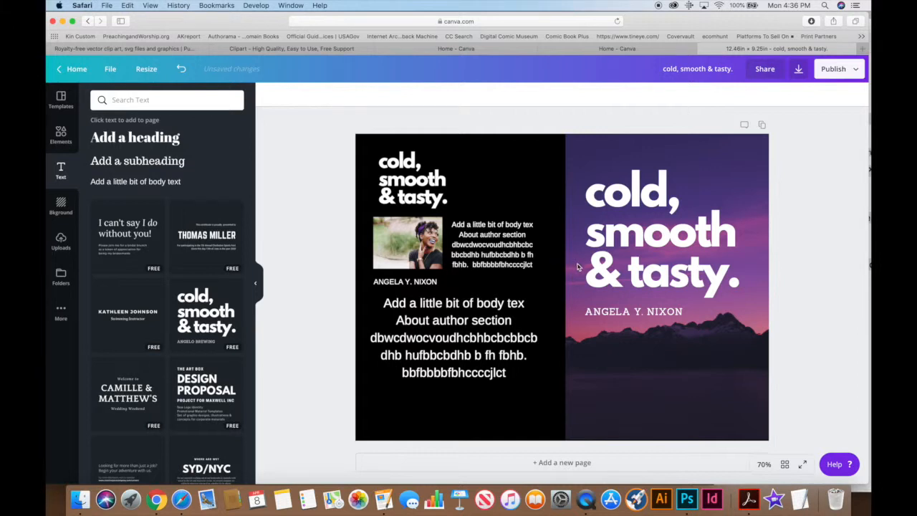
{"action": "left_click", "coordinate": [486, 336]}
{"action": "left_click_drag", "start_coordinate": [486, 338], "coordinate": [487, 338]}
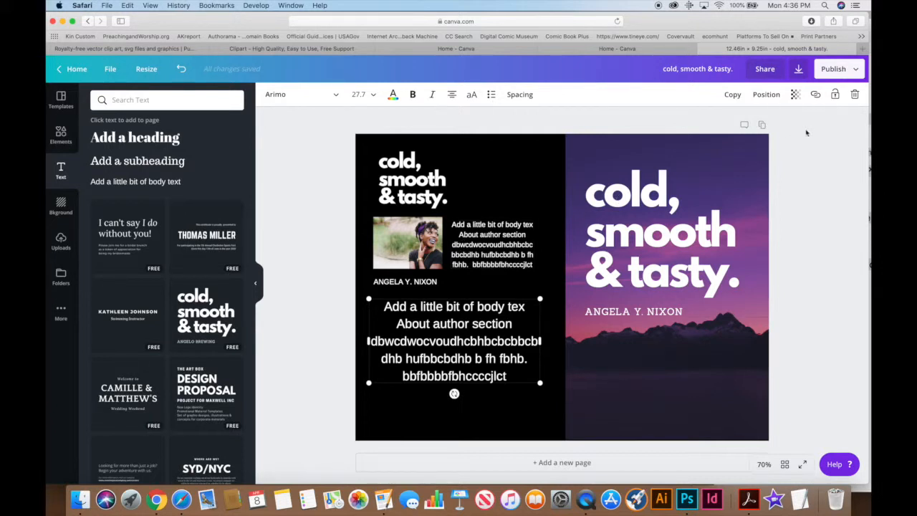
Download the cover as a PDF Print file without crop marks, and close the opened PDF and the published message.
{"action": "left_click", "coordinate": [799, 71]}
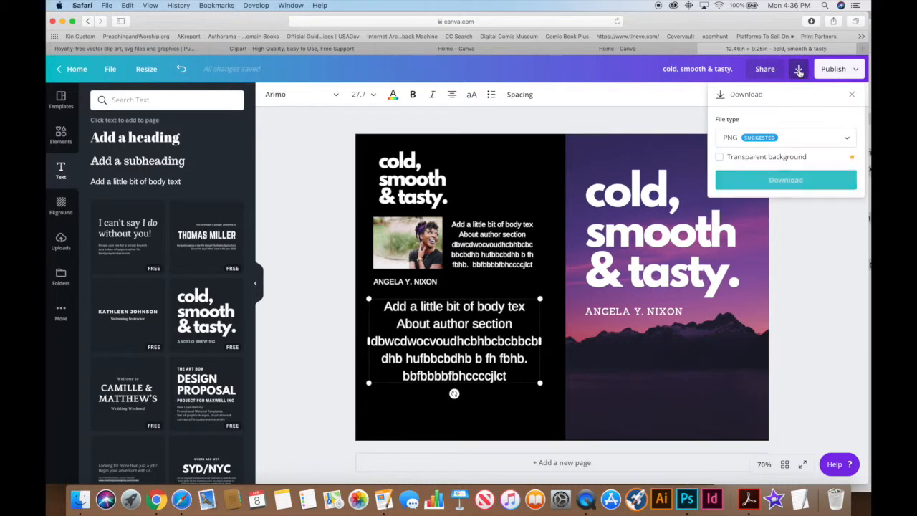
{"action": "left_click", "coordinate": [846, 139]}
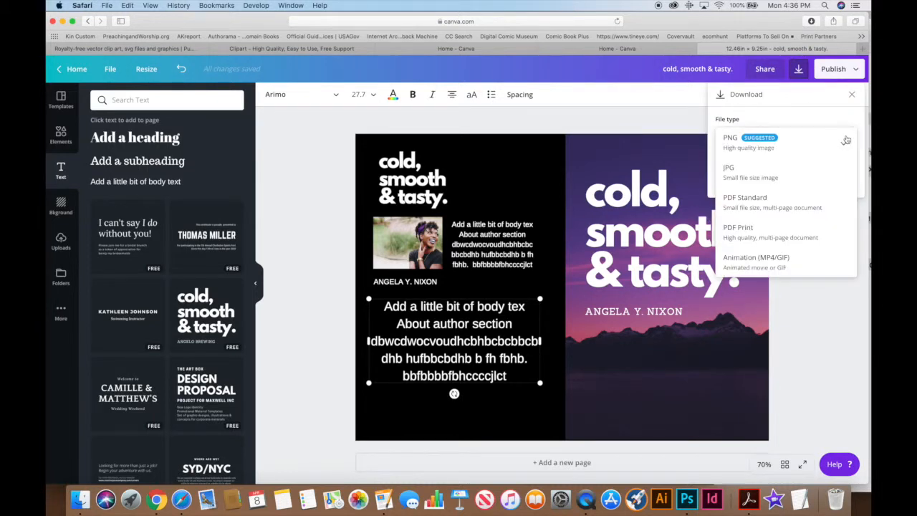
{"action": "left_click", "coordinate": [775, 232]}
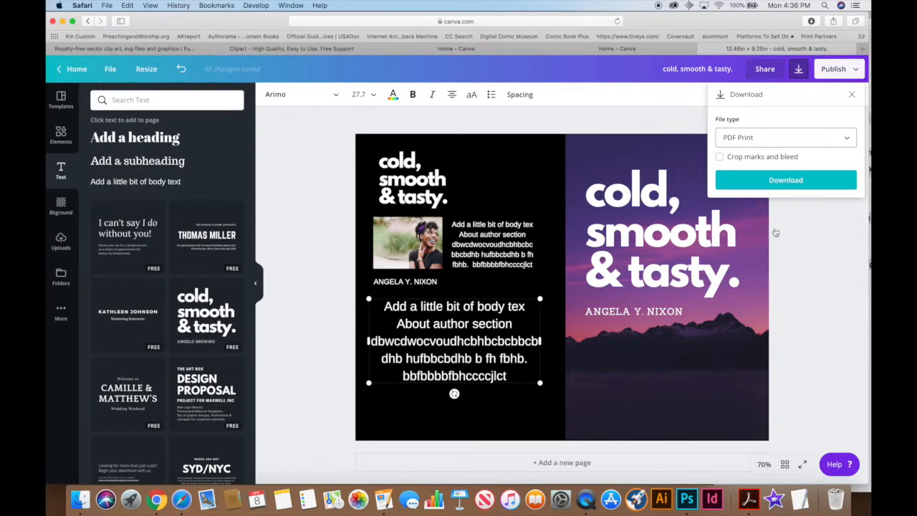
{"action": "left_click", "coordinate": [771, 183]}
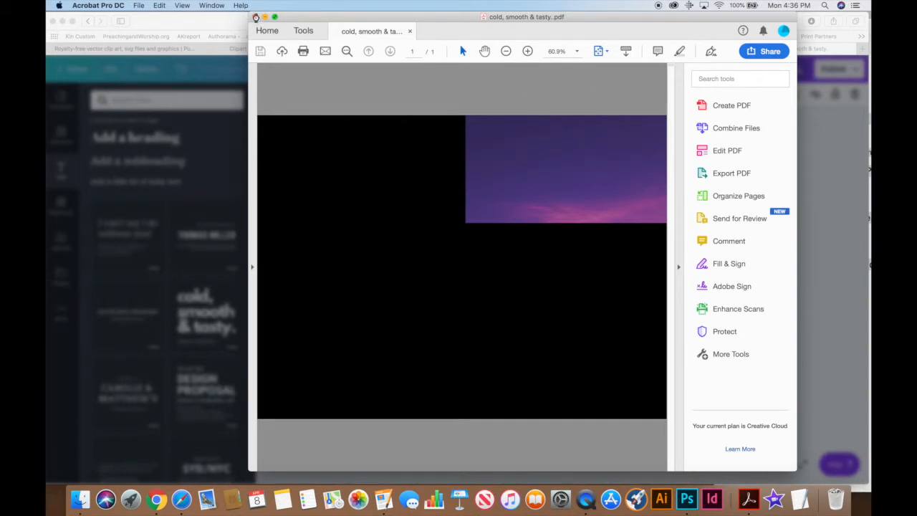
{"action": "left_click", "coordinate": [255, 16]}
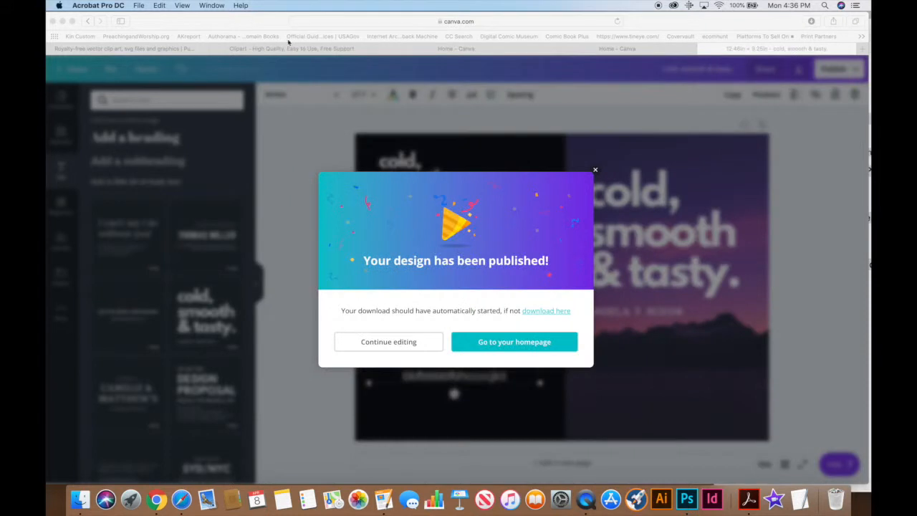
{"action": "left_click", "coordinate": [595, 174]}
{"action": "left_click", "coordinate": [596, 171]}
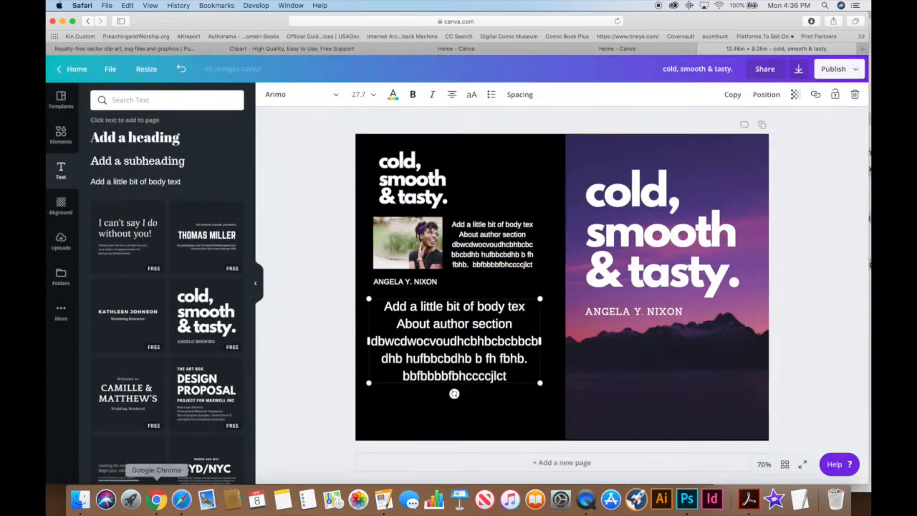
Open the downloaded "cold, smooth & tasty..pdf" from the recent files in Finder, review it in Acrobat, close it, and return to Canva.
{"action": "left_click", "coordinate": [82, 503]}
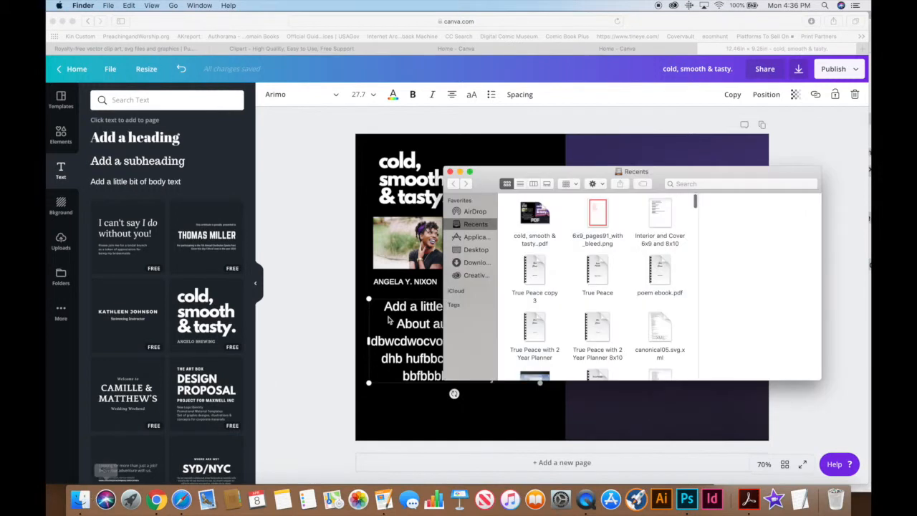
{"action": "double_click", "coordinate": [525, 209]}
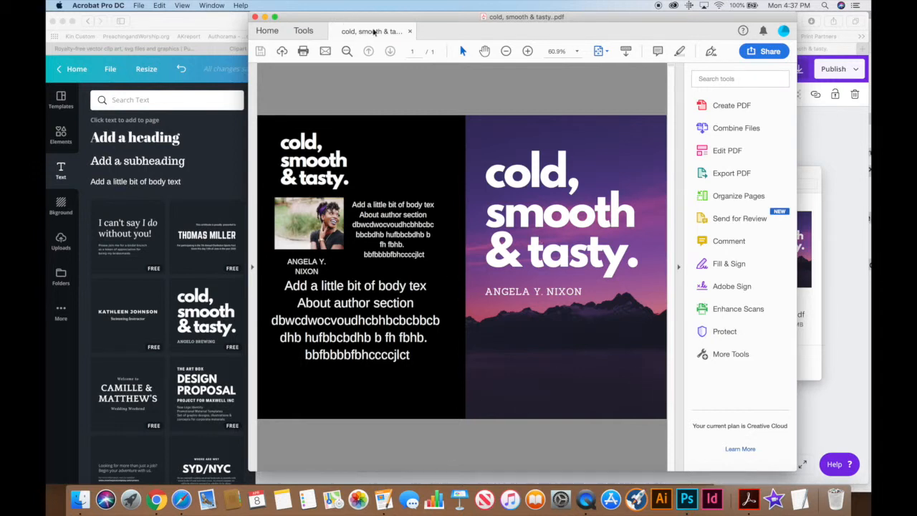
{"action": "left_click", "coordinate": [409, 32]}
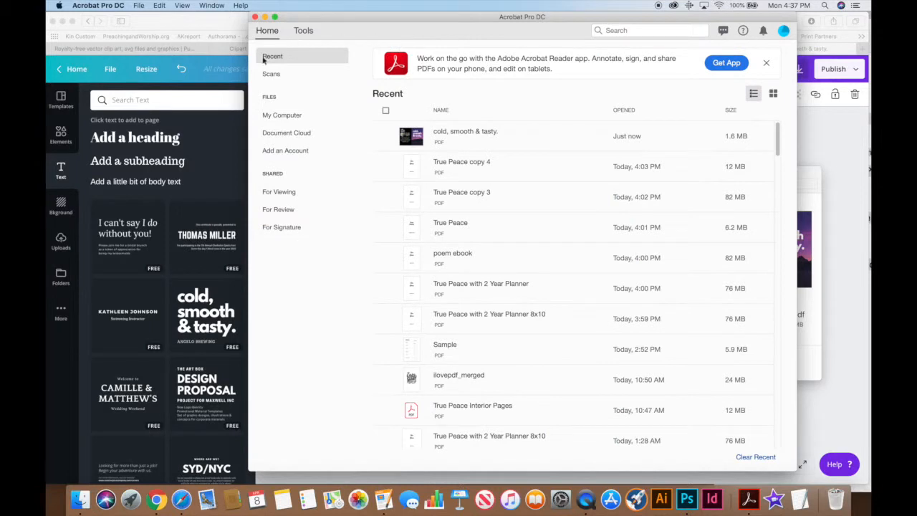
{"action": "left_click", "coordinate": [214, 177]}
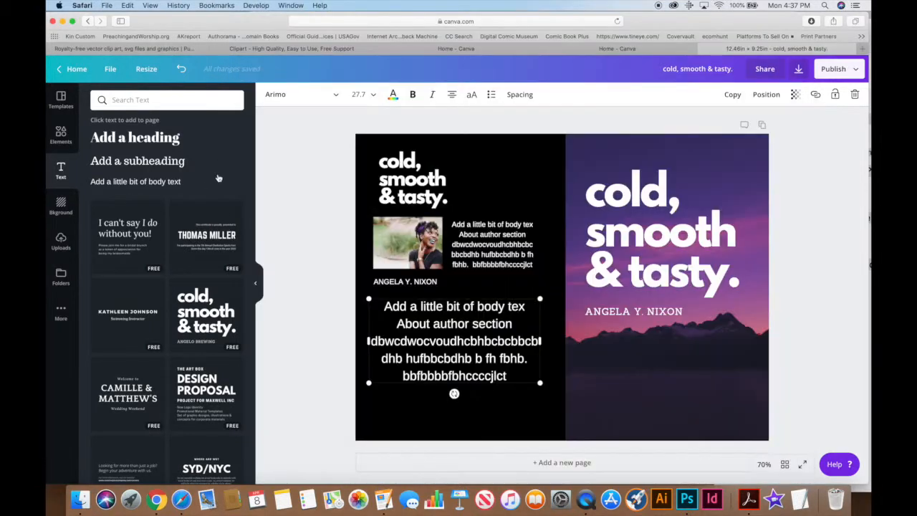
Delete the purple mountain photo from the front cover and search the elements for "flowers".
{"action": "left_click", "coordinate": [733, 147]}
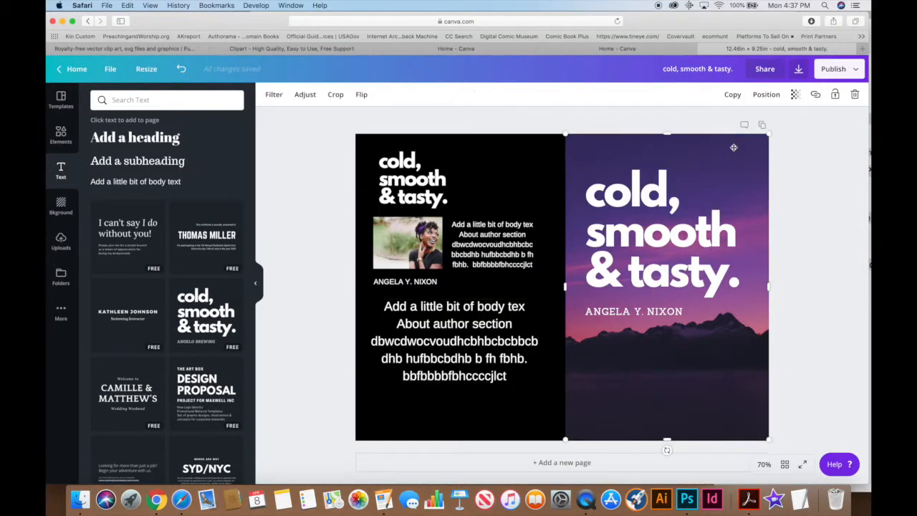
{"action": "key", "text": "Delete"}
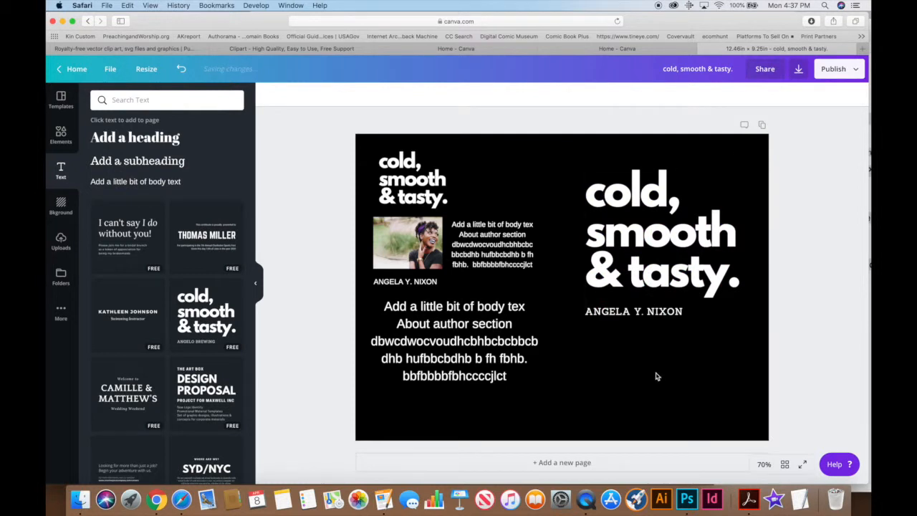
{"action": "left_click", "coordinate": [61, 133]}
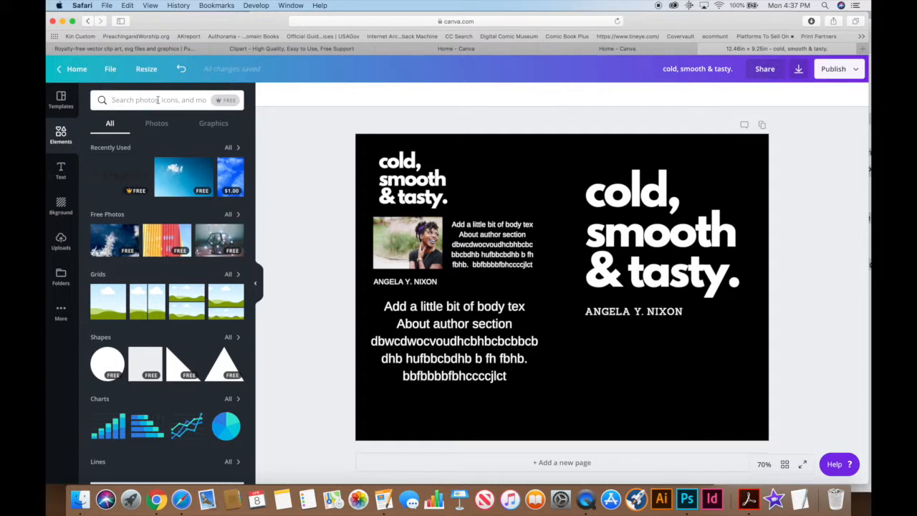
{"action": "left_click", "coordinate": [157, 100]}
{"action": "type", "text": "flowers"}
{"action": "key", "text": "Return"}
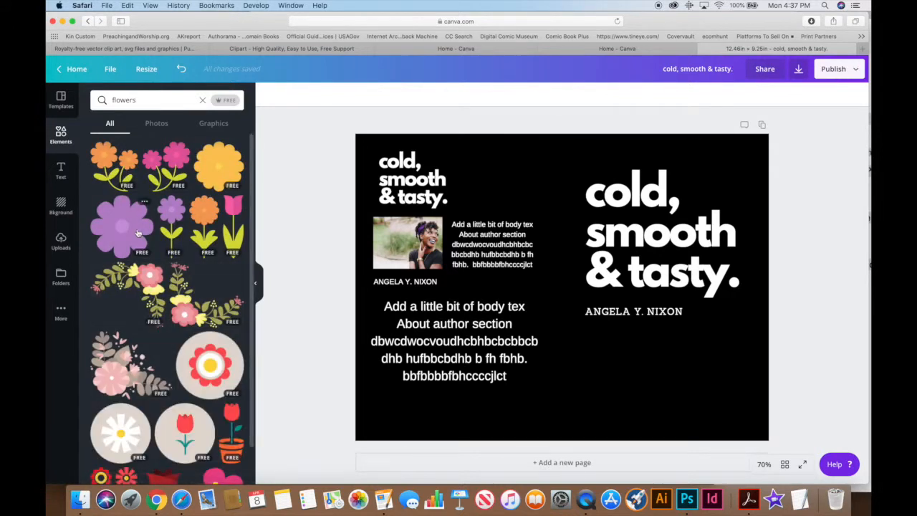
Add the white flower bouquet graphic from the results and place it over the upper part of the front cover.
{"action": "scroll", "coordinate": [122, 408], "scroll_direction": "down", "scroll_amount": 4}
{"action": "scroll", "coordinate": [122, 408], "scroll_direction": "down", "scroll_amount": 10}
{"action": "scroll", "coordinate": [122, 407], "scroll_direction": "down", "scroll_amount": 5}
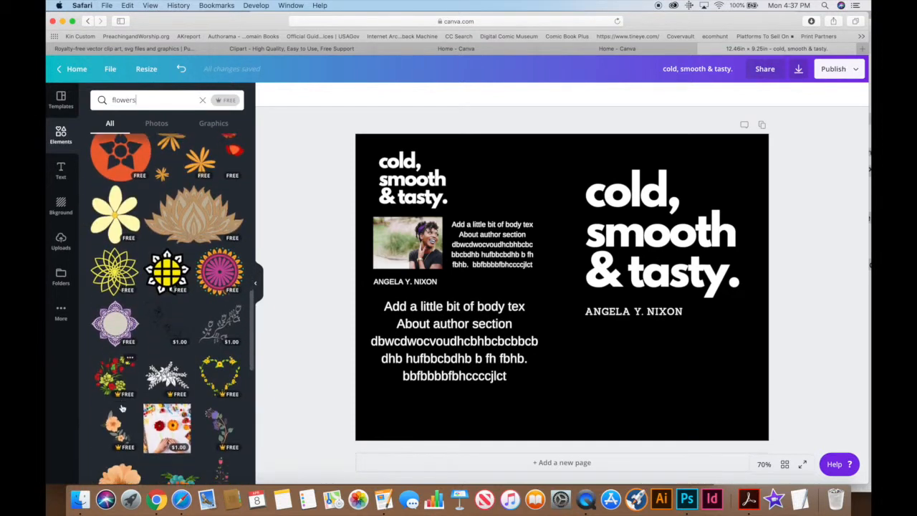
{"action": "scroll", "coordinate": [122, 408], "scroll_direction": "down", "scroll_amount": 1}
{"action": "left_click", "coordinate": [164, 366]}
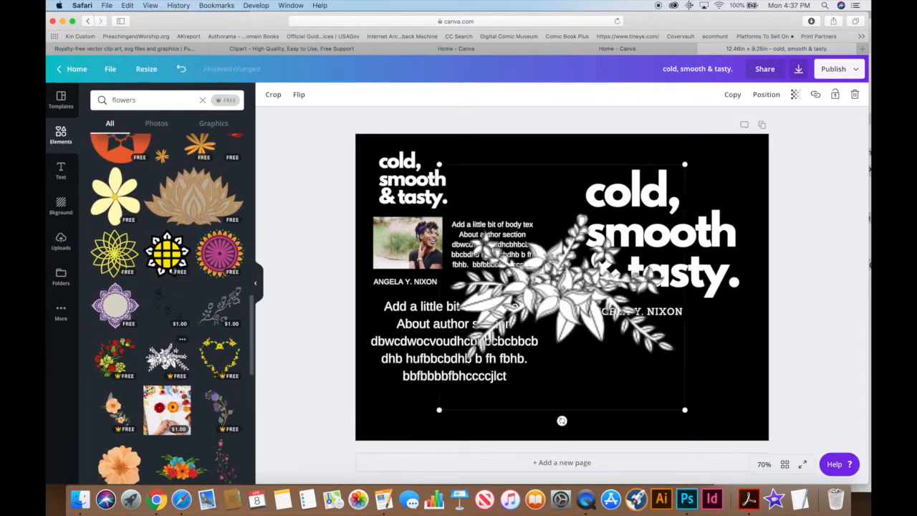
{"action": "left_click_drag", "start_coordinate": [569, 282], "coordinate": [689, 162]}
{"action": "mouse_move", "coordinate": [656, 272]}
{"action": "left_mouse_down"}
{"action": "mouse_move", "coordinate": [656, 298]}
{"action": "mouse_move", "coordinate": [646, 277]}
{"action": "mouse_move", "coordinate": [661, 280]}
{"action": "mouse_move", "coordinate": [666, 308]}
{"action": "mouse_move", "coordinate": [658, 275]}
{"action": "left_mouse_up"}
{"action": "left_click", "coordinate": [675, 318]}
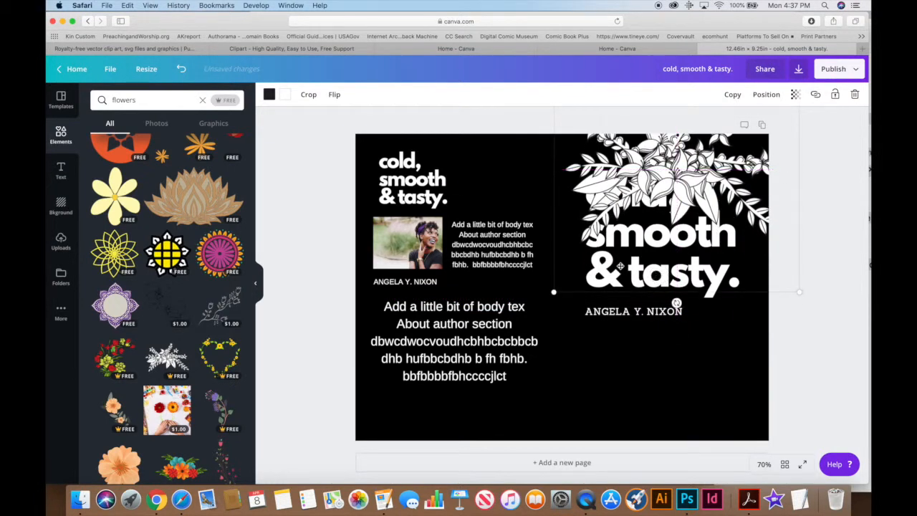
Move the front cover title group with the author name lower so the headline sits beneath the flowers.
{"action": "left_click", "coordinate": [618, 310]}
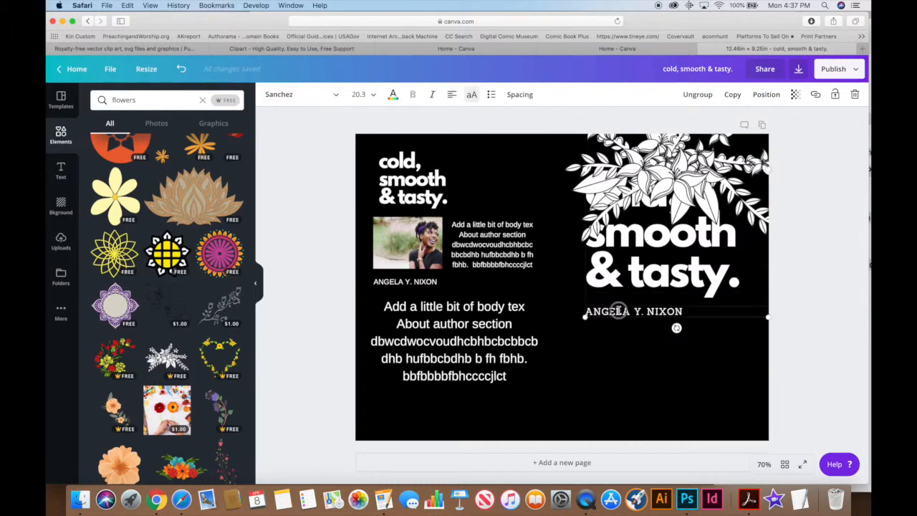
{"action": "left_click", "coordinate": [621, 323]}
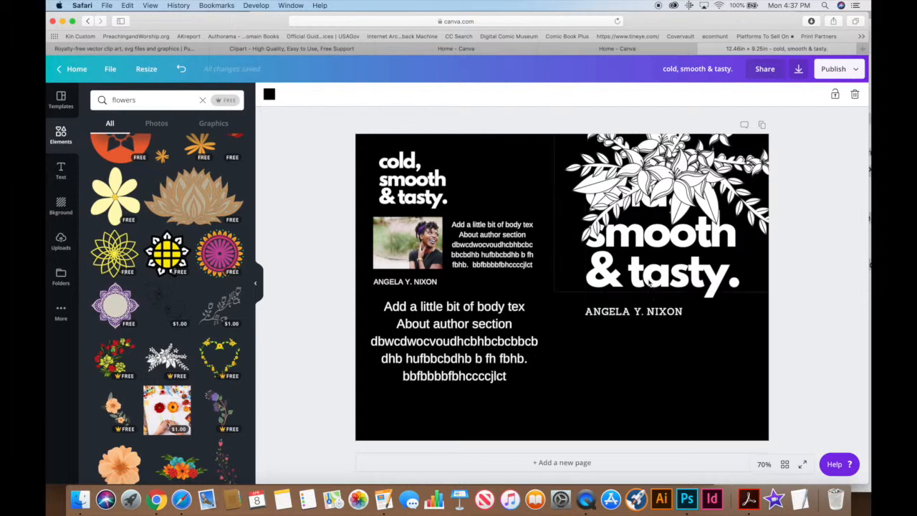
{"action": "left_click", "coordinate": [646, 309]}
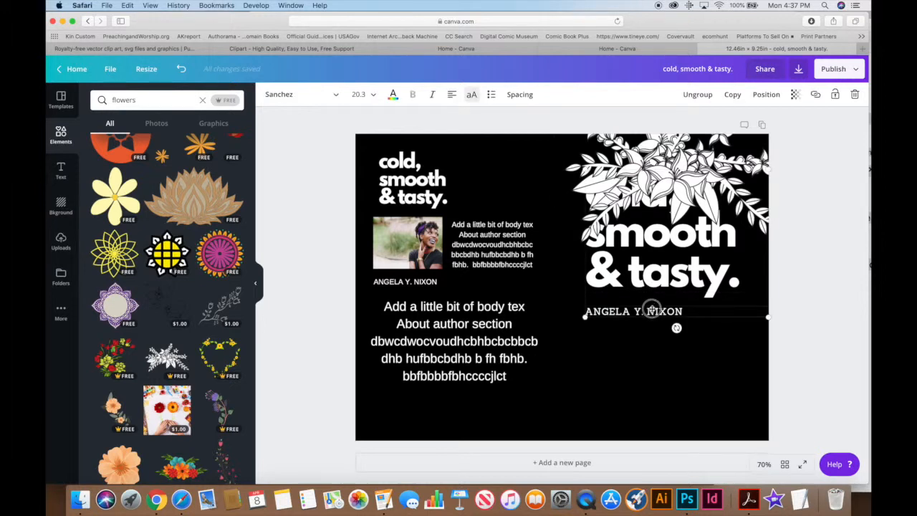
{"action": "left_click_drag", "start_coordinate": [655, 311], "coordinate": [653, 359]}
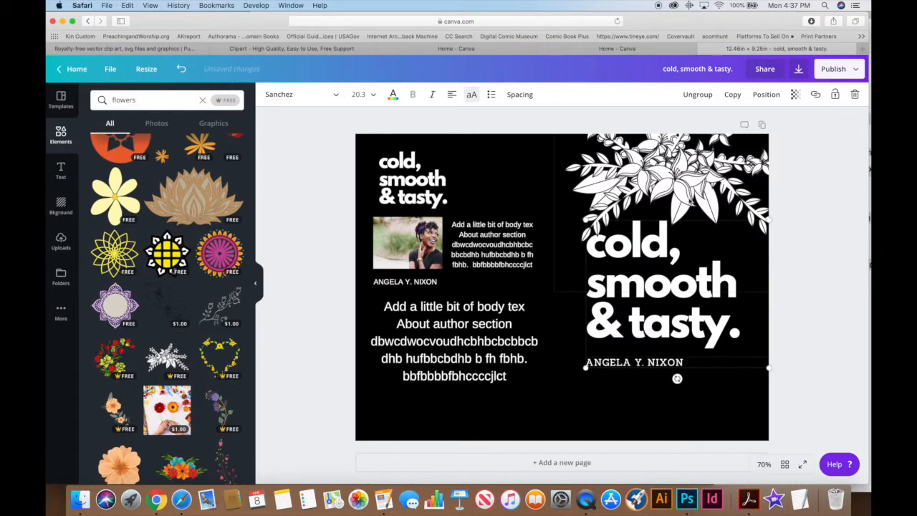
Shrink the white flower bouquet and center it directly above the front cover title.
{"action": "left_click", "coordinate": [689, 200]}
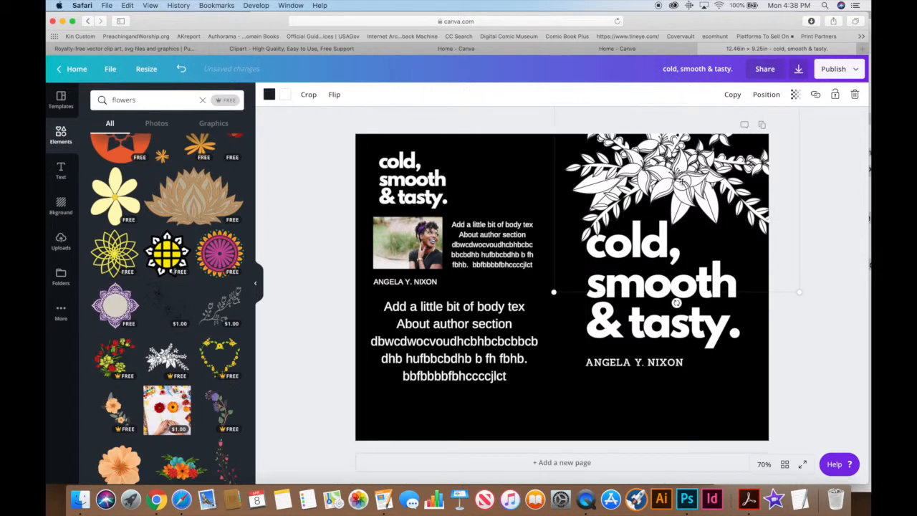
{"action": "left_click_drag", "start_coordinate": [677, 176], "coordinate": [689, 197]}
{"action": "left_click_drag", "start_coordinate": [807, 314], "coordinate": [744, 246]}
{"action": "left_click_drag", "start_coordinate": [670, 161], "coordinate": [681, 181]}
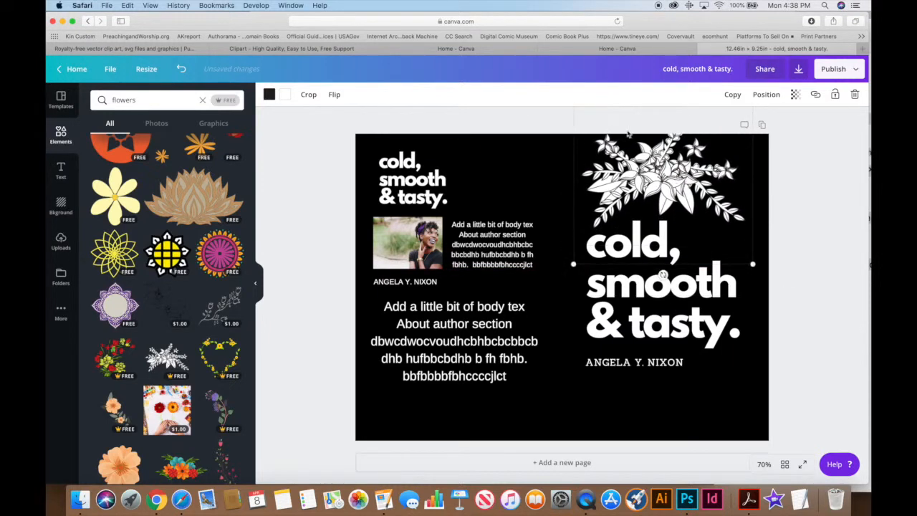
{"action": "left_click_drag", "start_coordinate": [573, 263], "coordinate": [605, 233]}
{"action": "left_click_drag", "start_coordinate": [659, 162], "coordinate": [646, 182]}
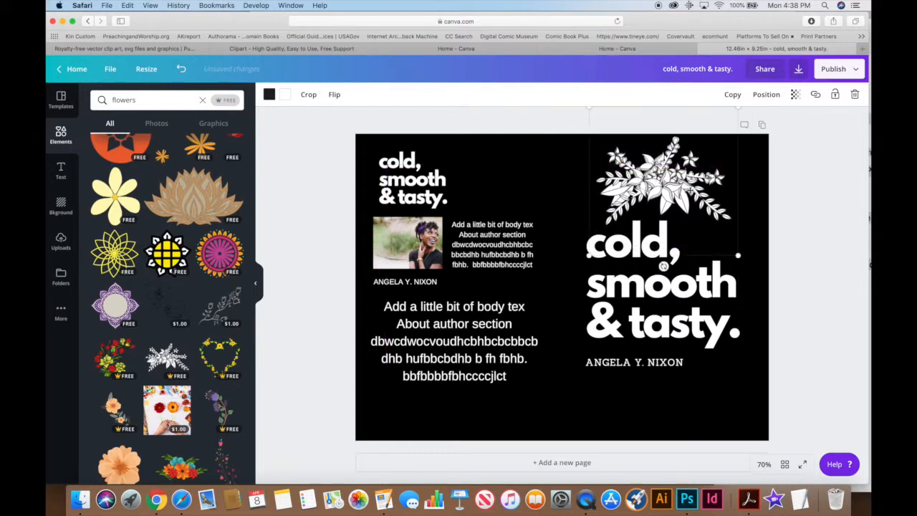
Try a grey flower branch graphic beneath the author name on the front cover, shrunk and rotated, and delete it.
{"action": "left_click", "coordinate": [702, 310]}
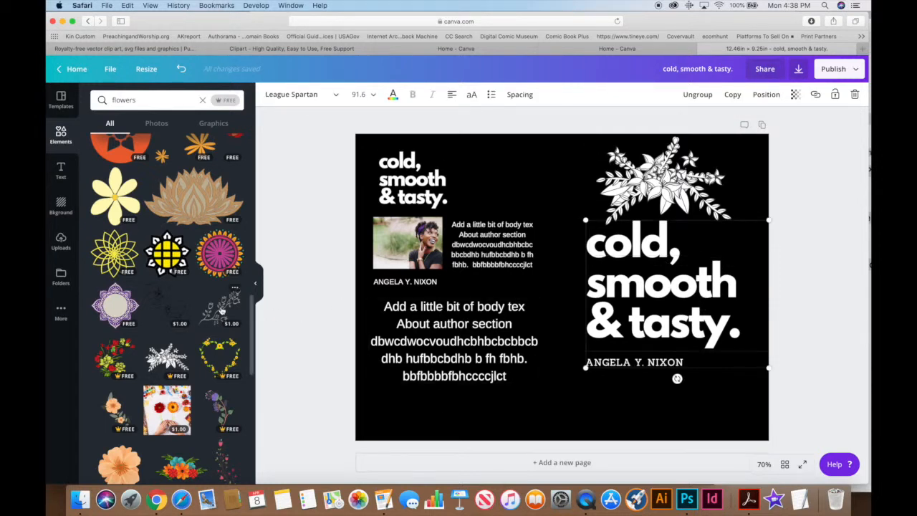
{"action": "left_click", "coordinate": [224, 307]}
{"action": "left_click_drag", "start_coordinate": [533, 316], "coordinate": [639, 337]}
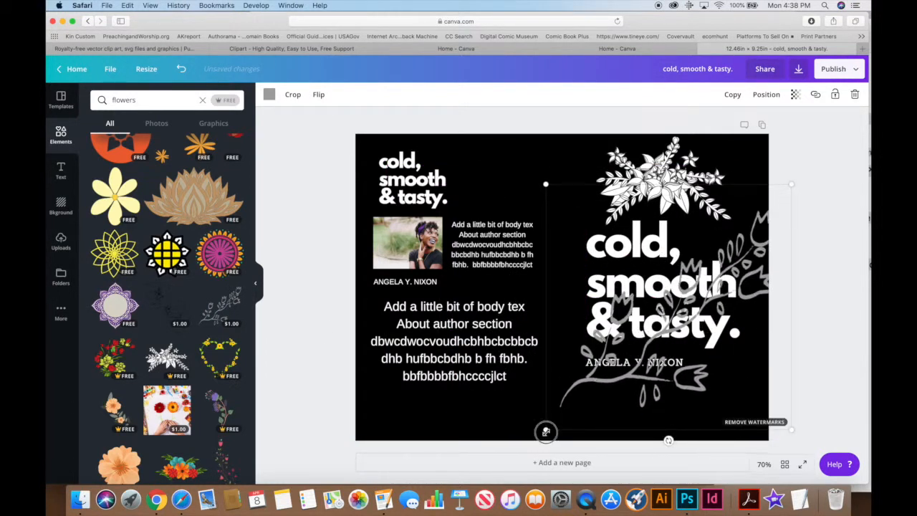
{"action": "left_click_drag", "start_coordinate": [546, 432], "coordinate": [659, 351]}
{"action": "left_click_drag", "start_coordinate": [708, 263], "coordinate": [661, 394]}
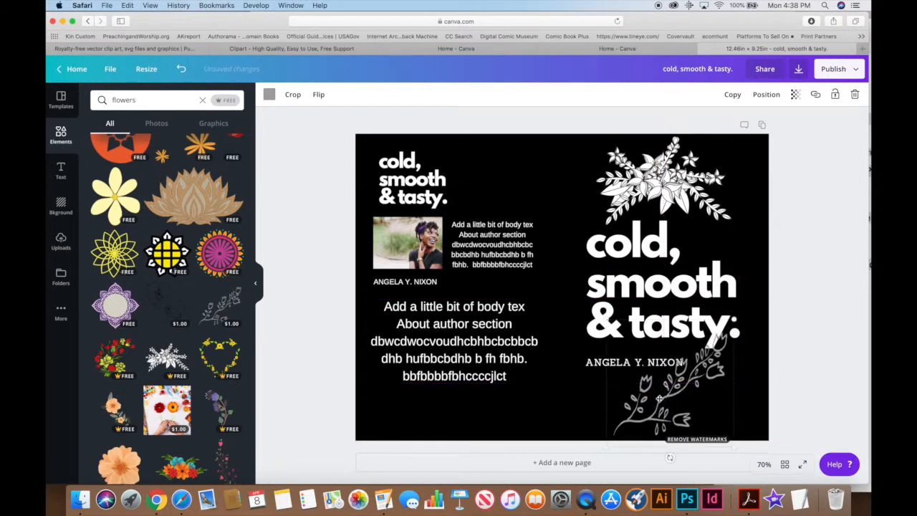
{"action": "left_click_drag", "start_coordinate": [741, 323], "coordinate": [759, 409]}
{"action": "left_click_drag", "start_coordinate": [669, 408], "coordinate": [682, 397]}
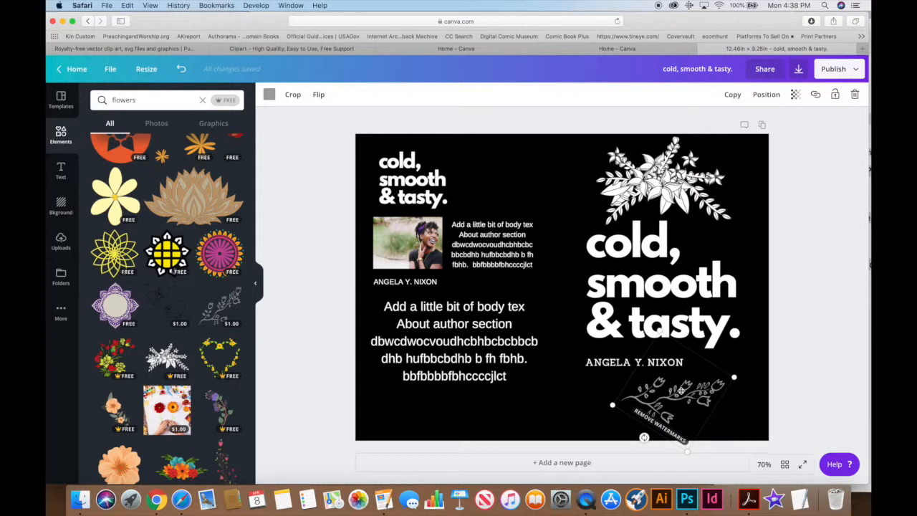
{"action": "scroll", "coordinate": [210, 385], "scroll_direction": "down", "scroll_amount": 5}
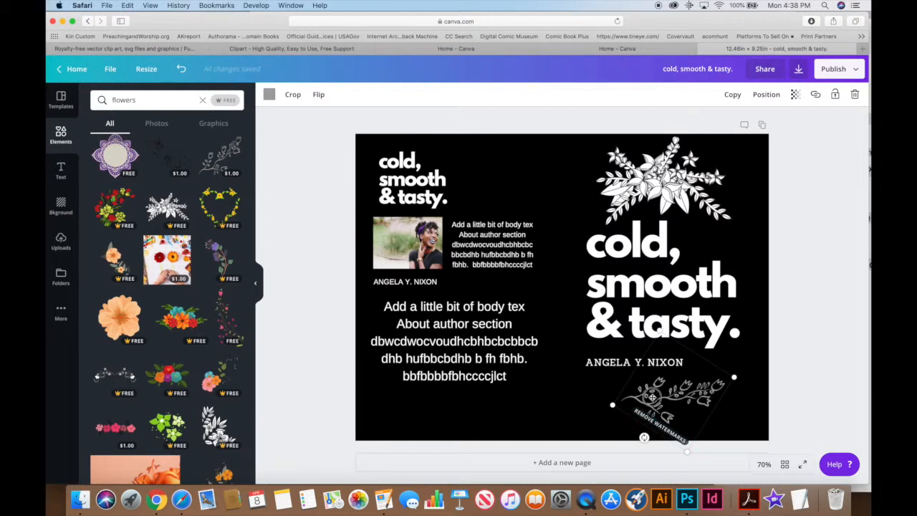
{"action": "key", "text": "Delete"}
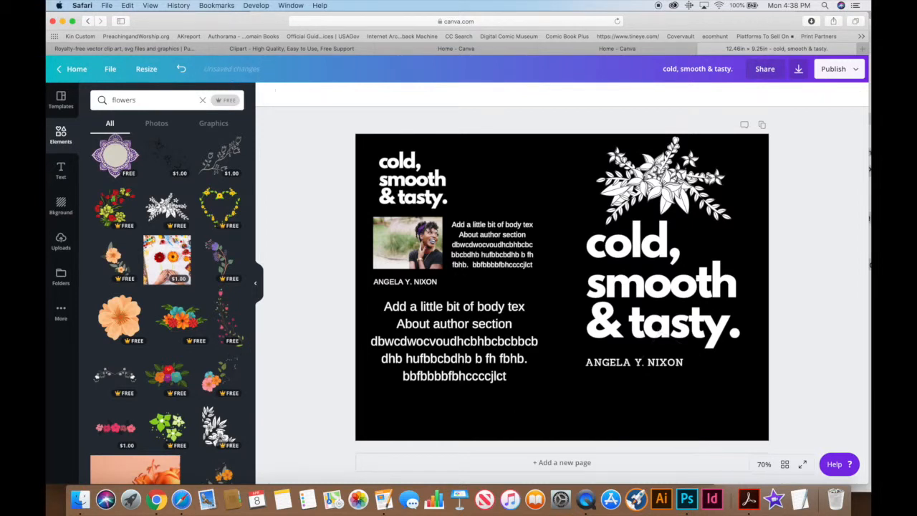
Add the white symmetrical floral garland graphic, shrink it, and center it beneath the author name on the front cover.
{"action": "left_click", "coordinate": [128, 378]}
{"action": "left_click_drag", "start_coordinate": [551, 290], "coordinate": [655, 405]}
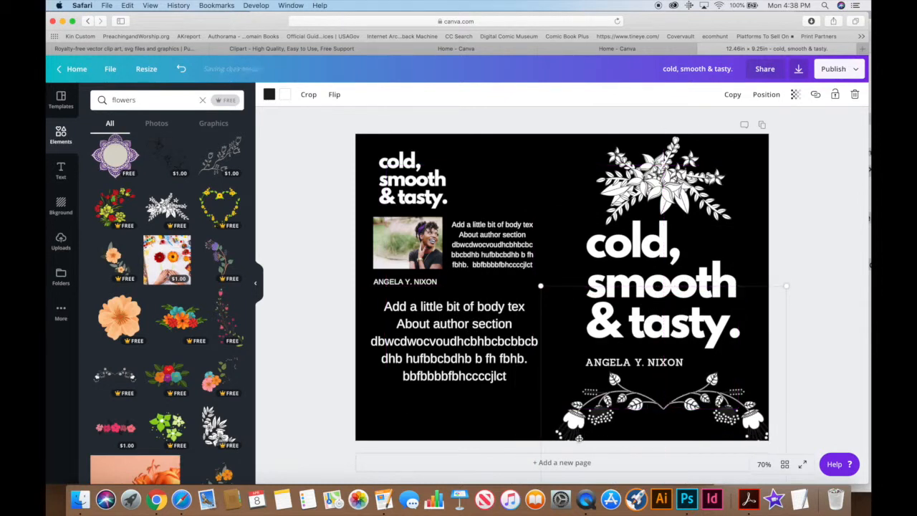
{"action": "left_click_drag", "start_coordinate": [579, 437], "coordinate": [595, 433]}
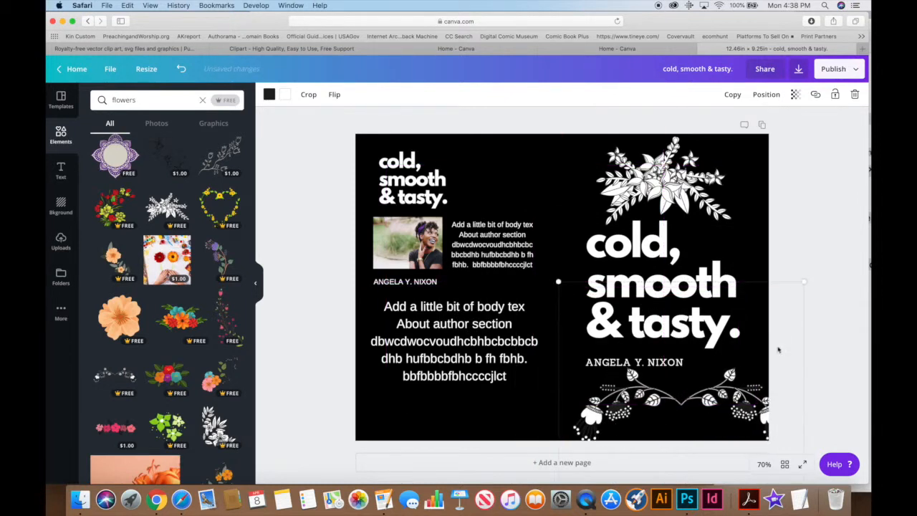
{"action": "left_click_drag", "start_coordinate": [802, 281], "coordinate": [735, 349]}
{"action": "left_click_drag", "start_coordinate": [682, 419], "coordinate": [707, 385]}
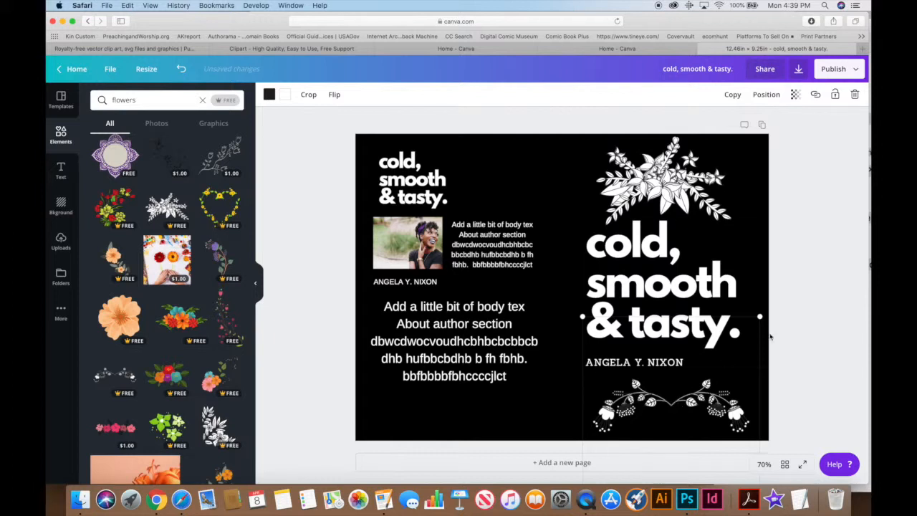
{"action": "left_click_drag", "start_coordinate": [702, 393], "coordinate": [705, 390]}
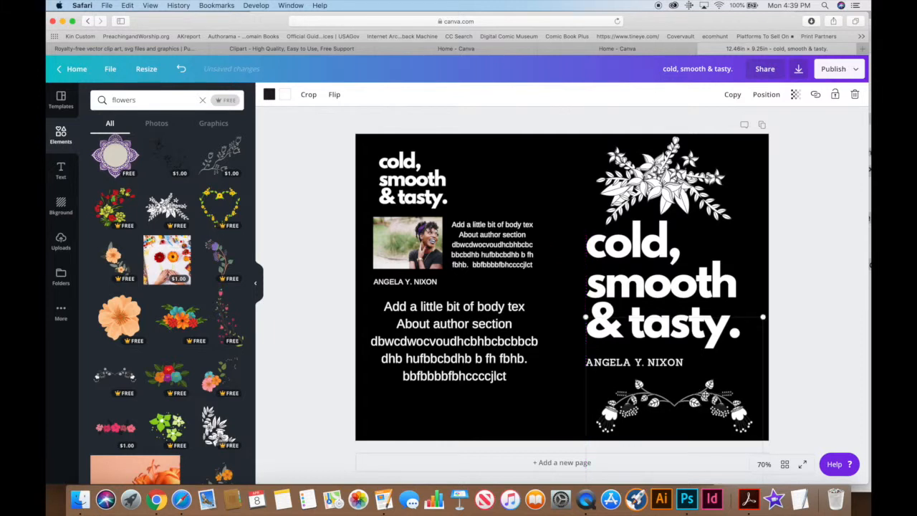
Left-align both body text blocks on the back cover and move the larger block slightly lower.
{"action": "left_click", "coordinate": [484, 351]}
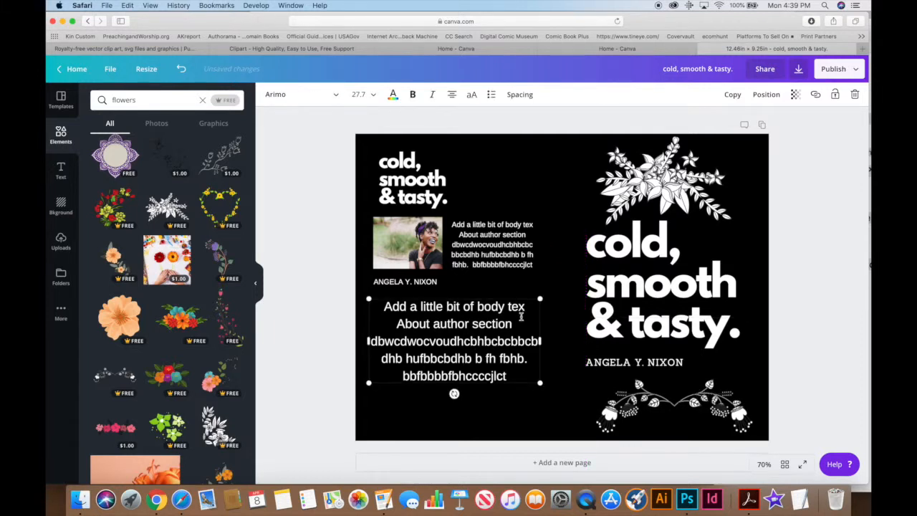
{"action": "left_click", "coordinate": [452, 94]}
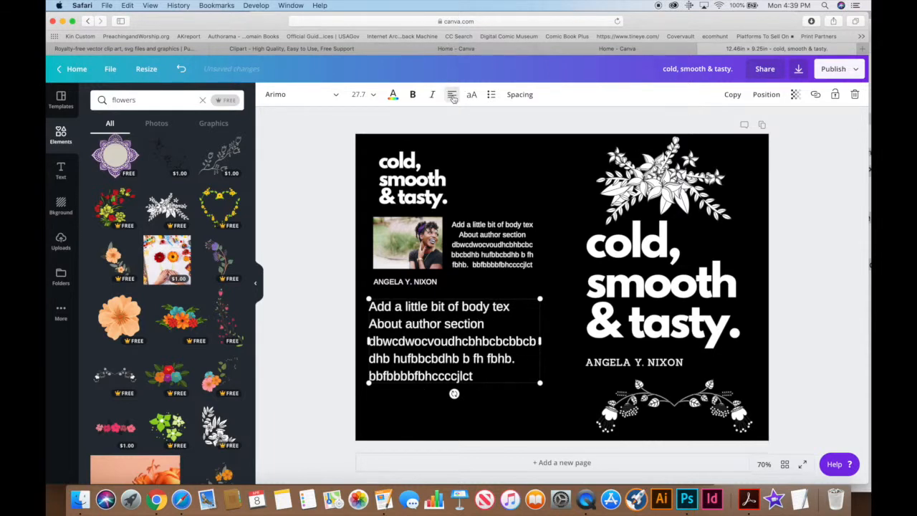
{"action": "left_click", "coordinate": [434, 418]}
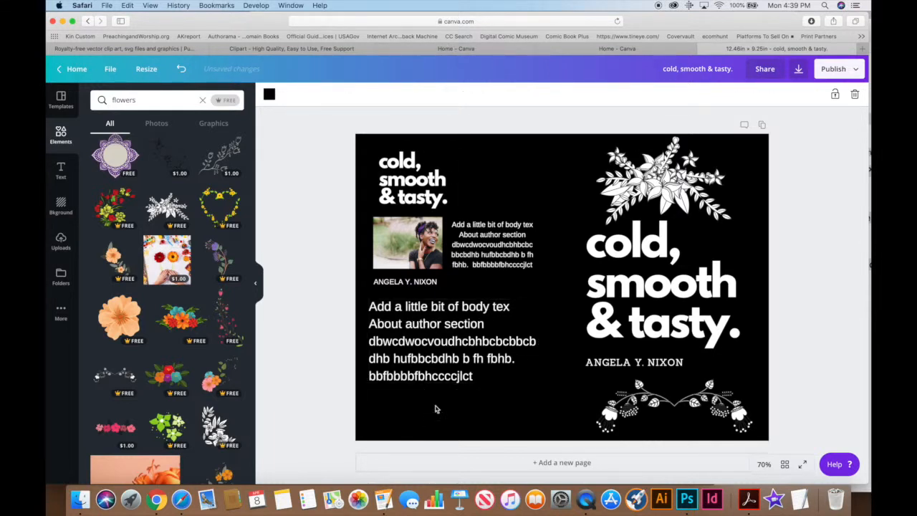
{"action": "left_click", "coordinate": [502, 239]}
{"action": "left_click", "coordinate": [452, 94]}
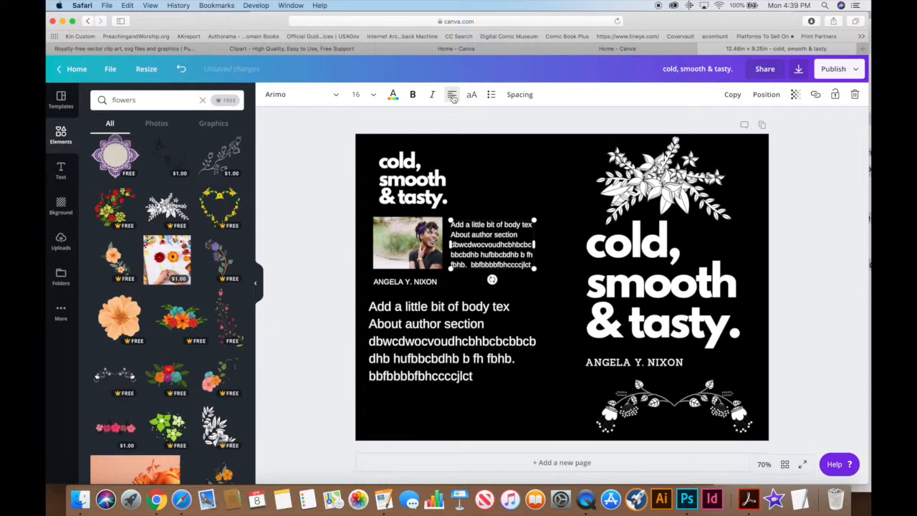
{"action": "left_click_drag", "start_coordinate": [462, 347], "coordinate": [463, 352]}
{"action": "left_click", "coordinate": [805, 313]}
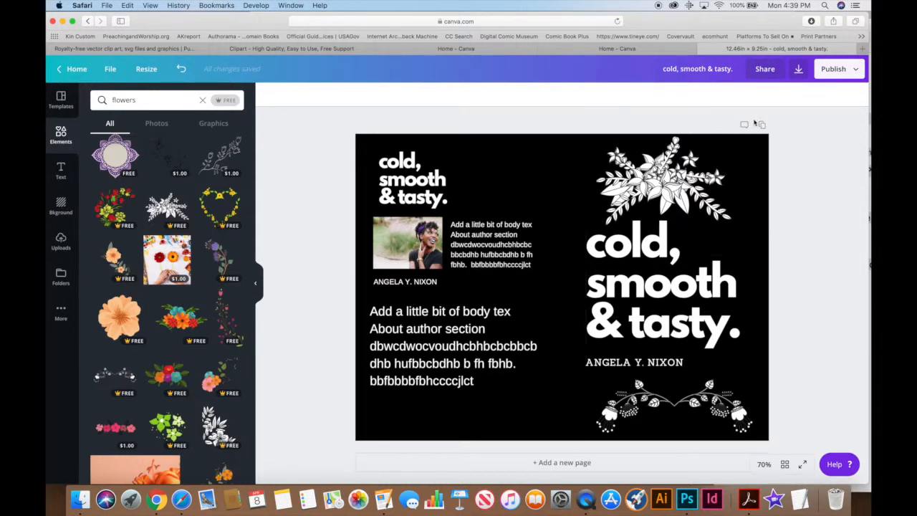
Download the restyled cover as a PDF Print file without crop marks and bleed.
{"action": "left_click", "coordinate": [797, 70]}
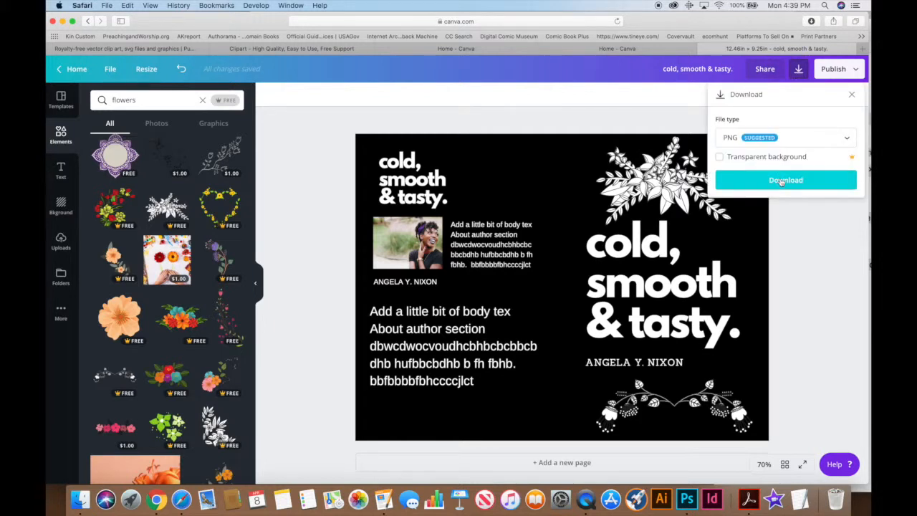
{"action": "left_click", "coordinate": [804, 138]}
{"action": "left_click", "coordinate": [748, 237]}
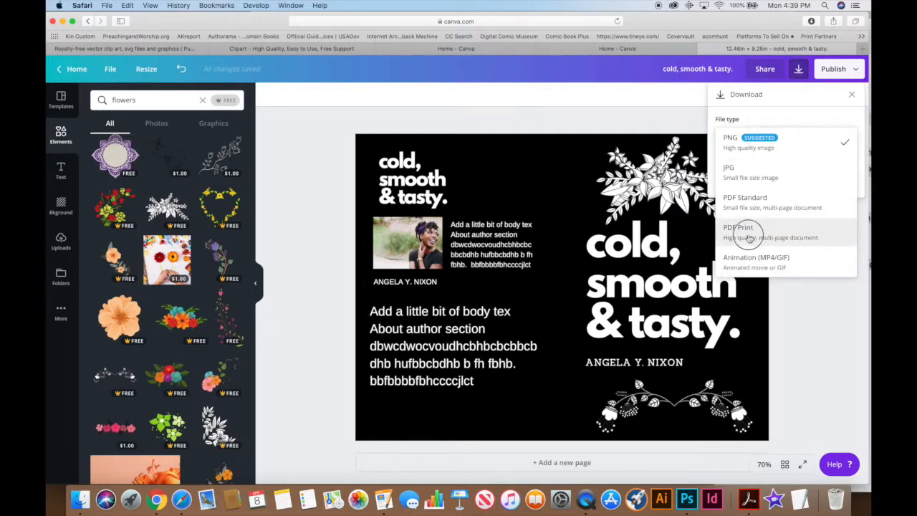
{"action": "left_click", "coordinate": [772, 184]}
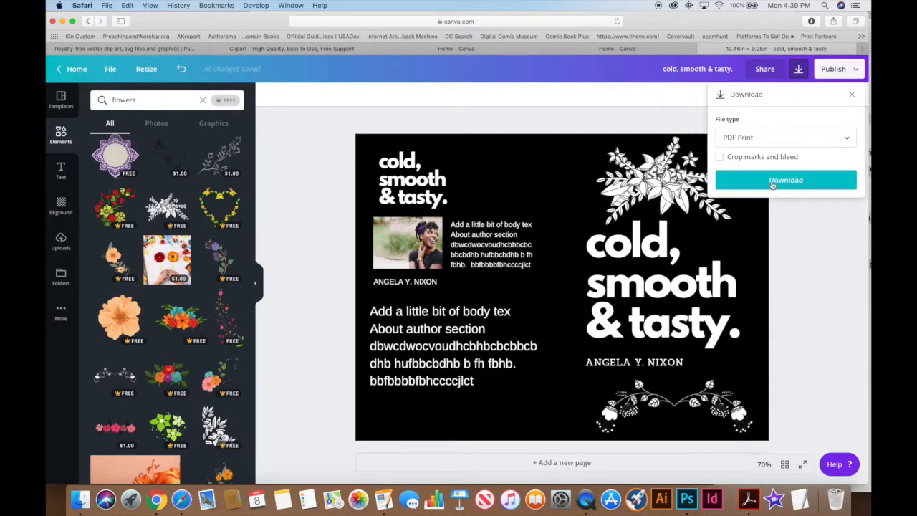
{"action": "left_click", "coordinate": [780, 181]}
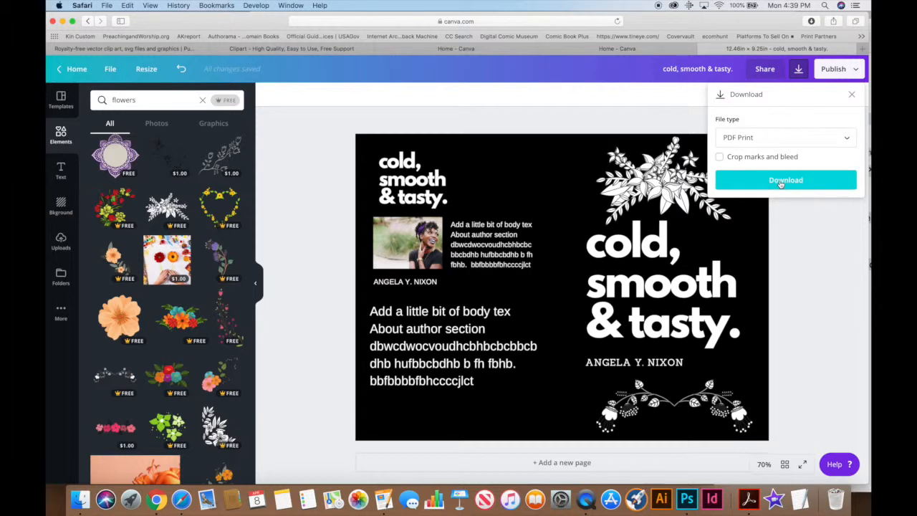
{"action": "left_click", "coordinate": [780, 183]}
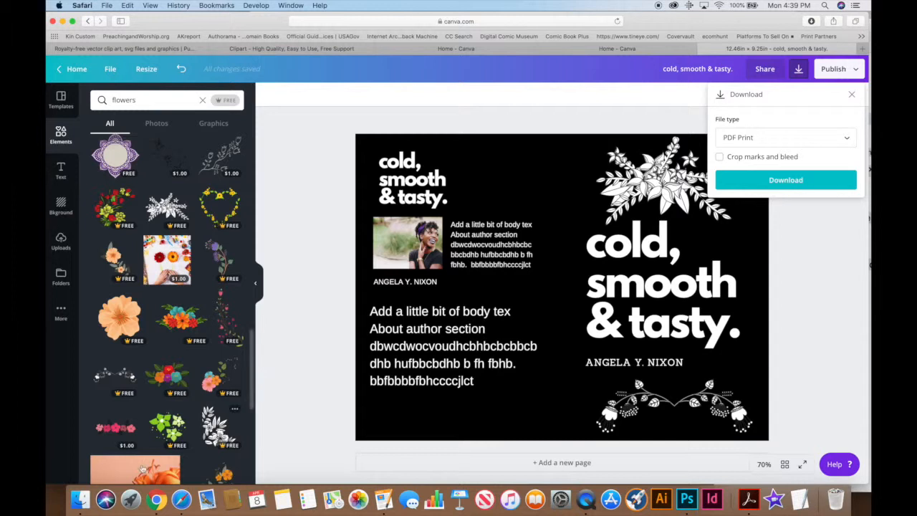
Open "cold, smooth & tasty..pdf" from the recent files in Finder, check the cover it contains, and close it.
{"action": "left_click", "coordinate": [80, 499]}
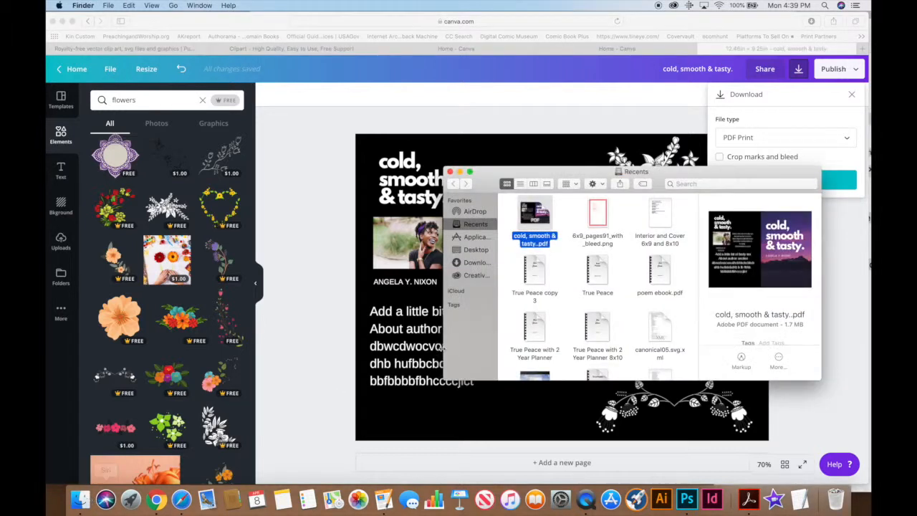
{"action": "double_click", "coordinate": [525, 228]}
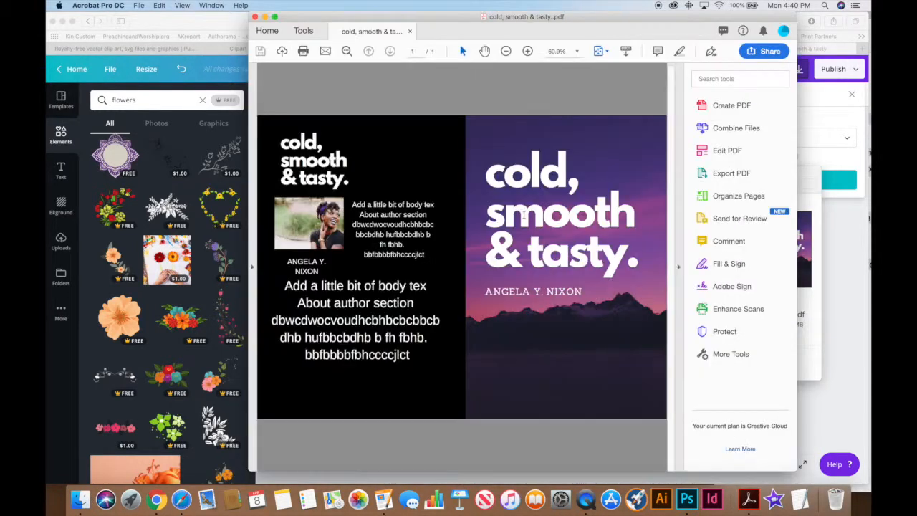
{"action": "left_click", "coordinate": [255, 16]}
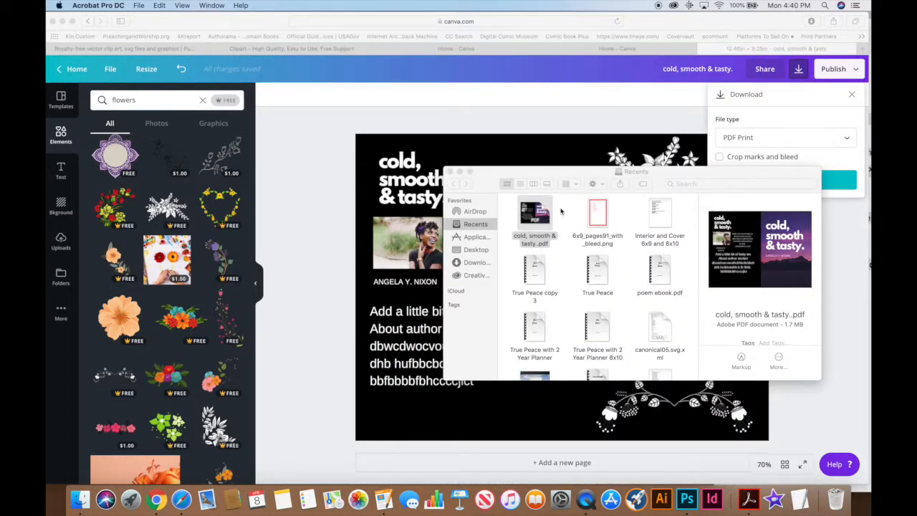
{"action": "left_click", "coordinate": [451, 173]}
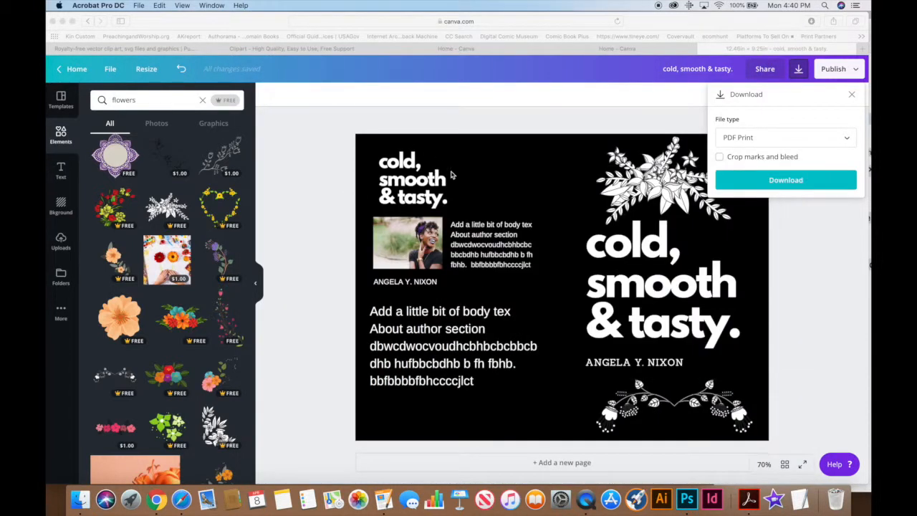
Download the flower cover again with the file type set to PDF Print.
{"action": "left_click", "coordinate": [802, 184]}
{"action": "left_click", "coordinate": [608, 128]}
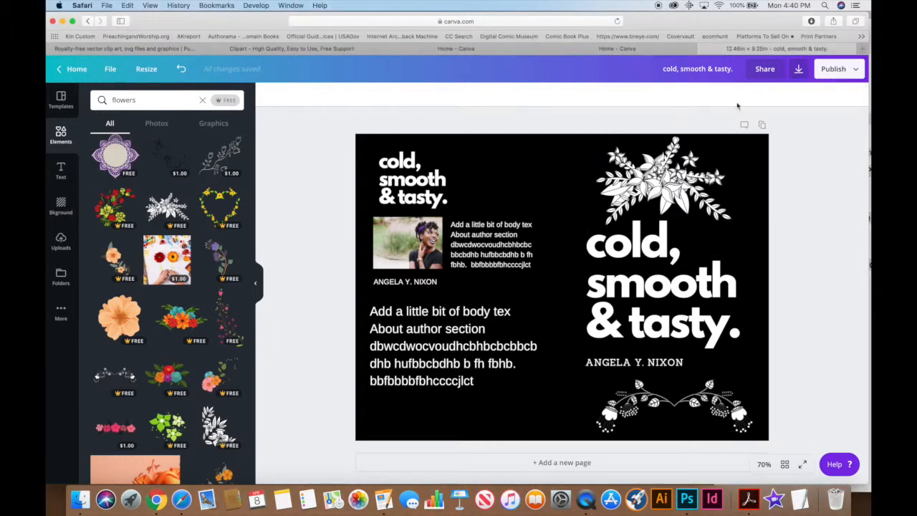
{"action": "left_click", "coordinate": [798, 69]}
{"action": "left_click", "coordinate": [782, 180]}
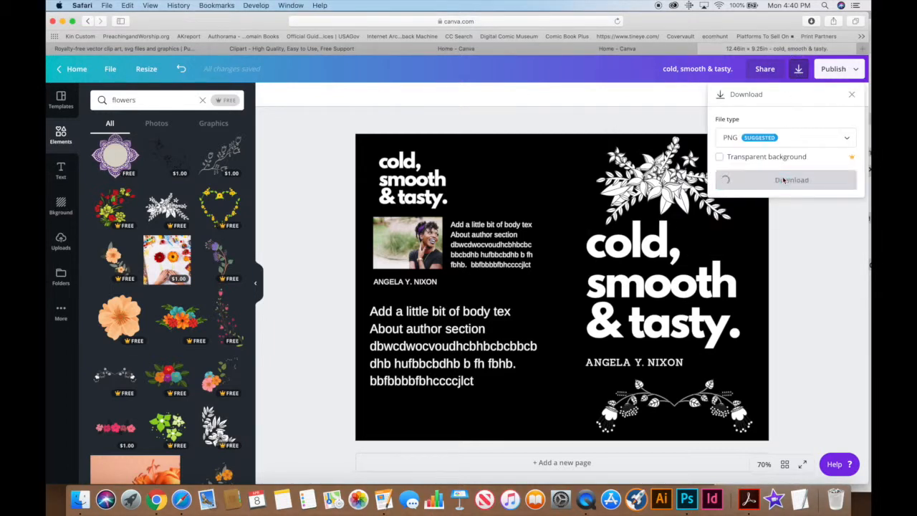
{"action": "left_click", "coordinate": [842, 142]}
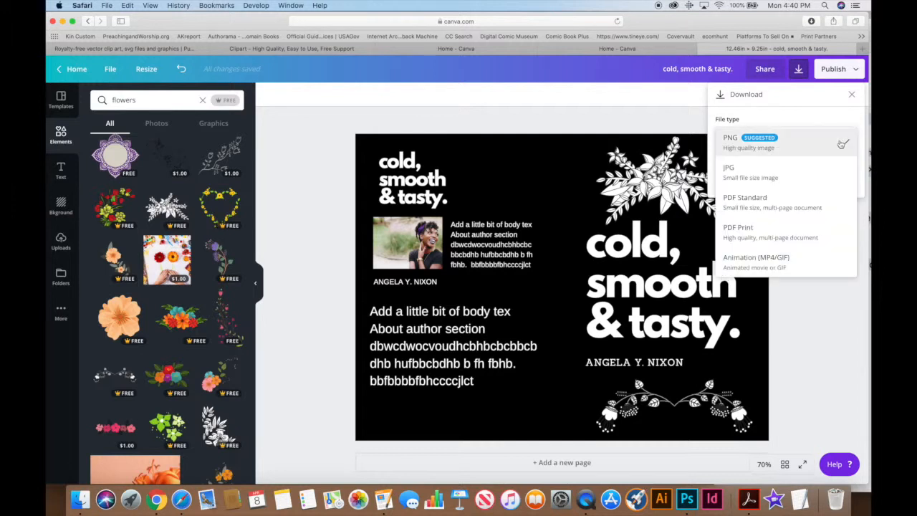
{"action": "left_click", "coordinate": [765, 231]}
{"action": "left_click", "coordinate": [798, 180]}
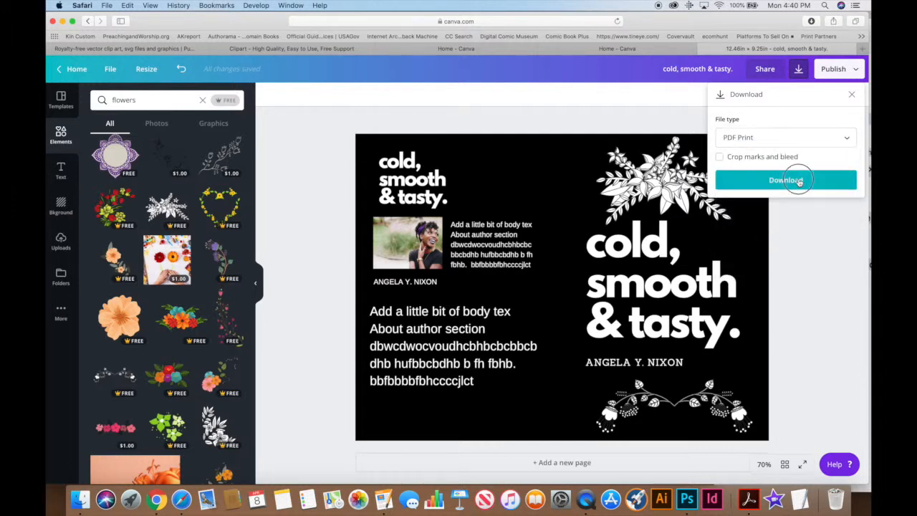